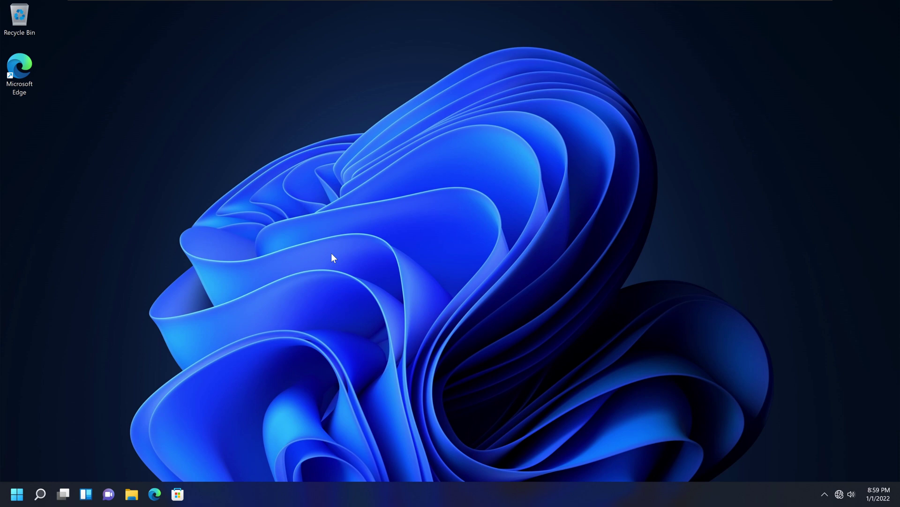
Open Settings and view the System About page.
left_click(23, 487)
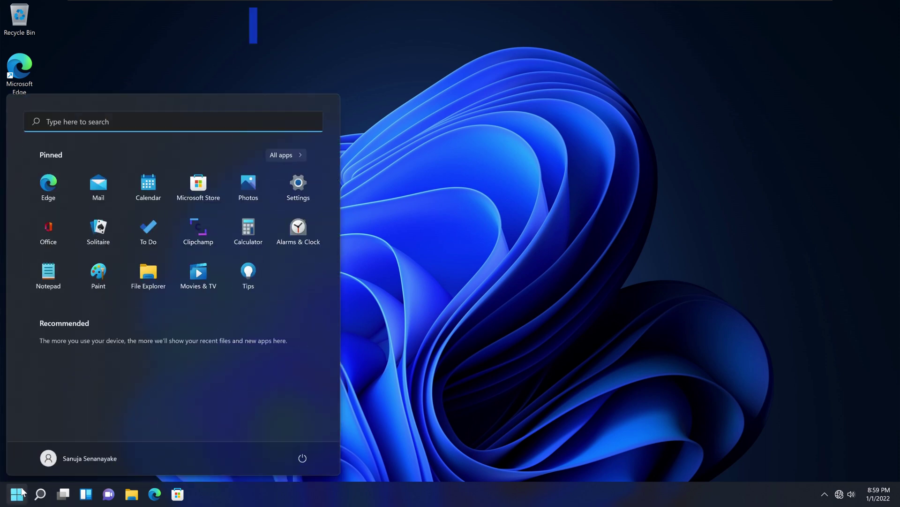
left_click(296, 187)
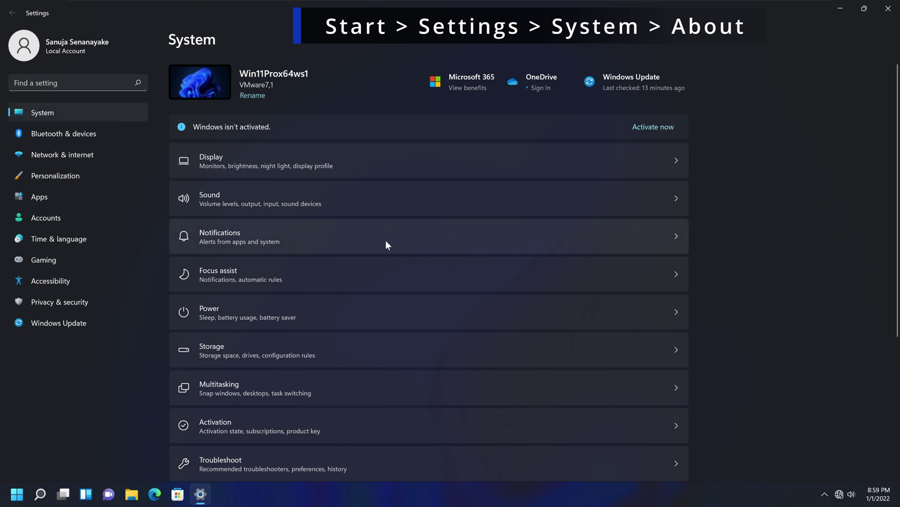
scroll(405, 390, "down", 3)
scroll(406, 389, "down", 2)
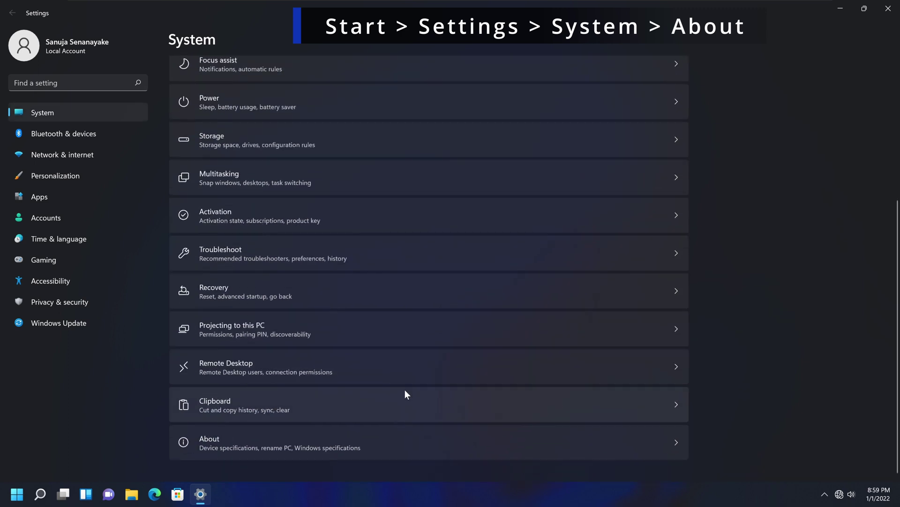
left_click(268, 444)
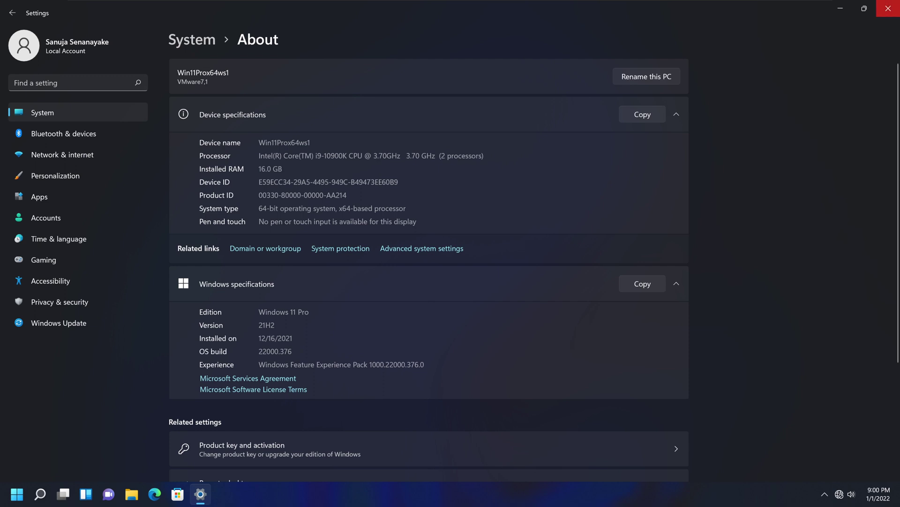
Close Settings, then launch regedit from the Run dialog.
left_click(888, 15)
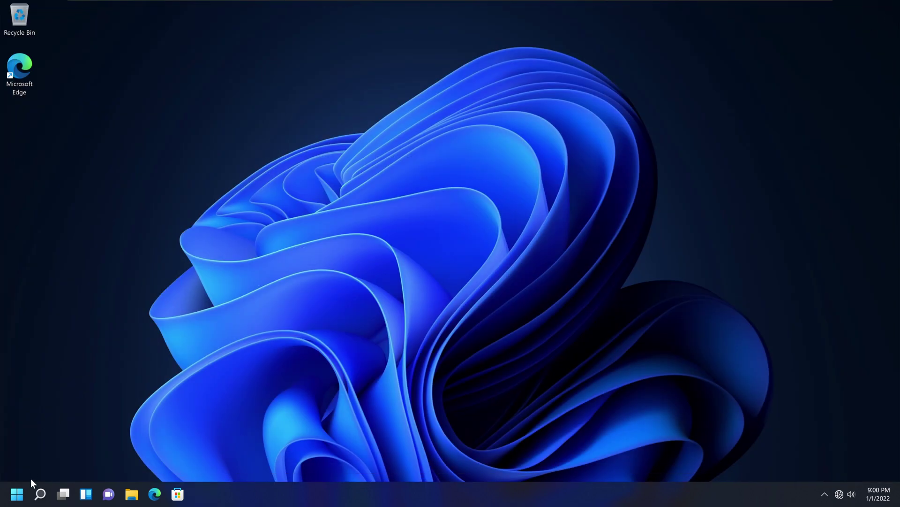
left_click(19, 498)
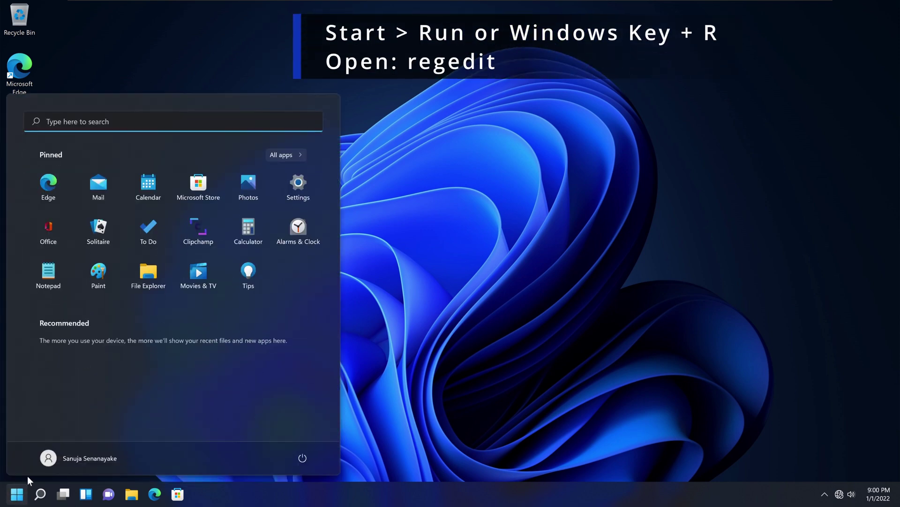
type("run")
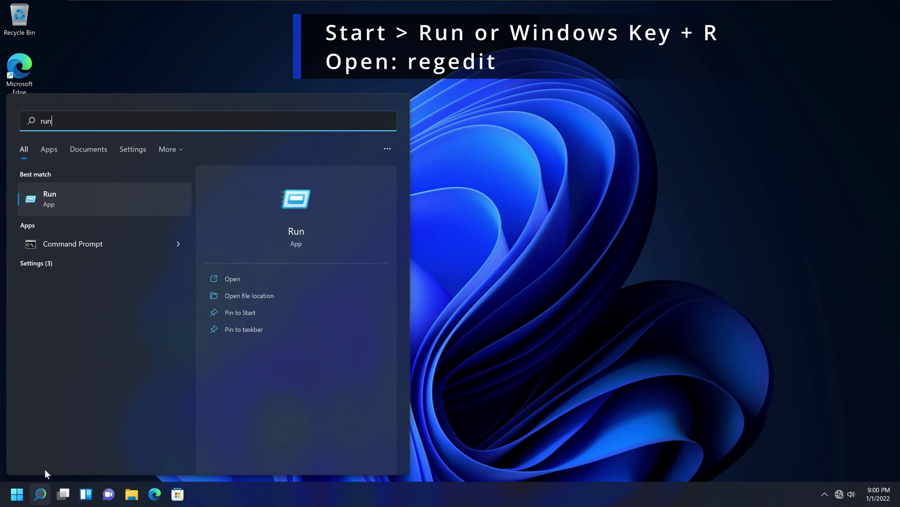
key("Return")
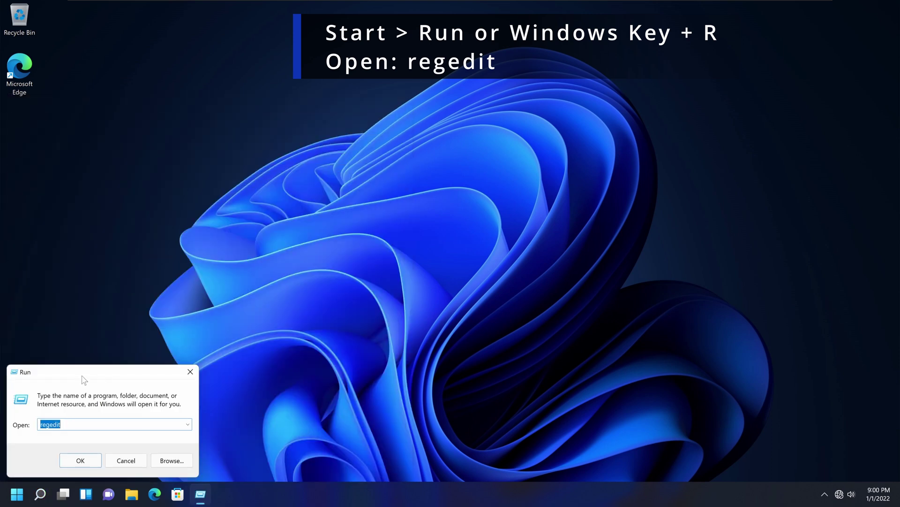
left_click_drag(82, 375, 89, 348)
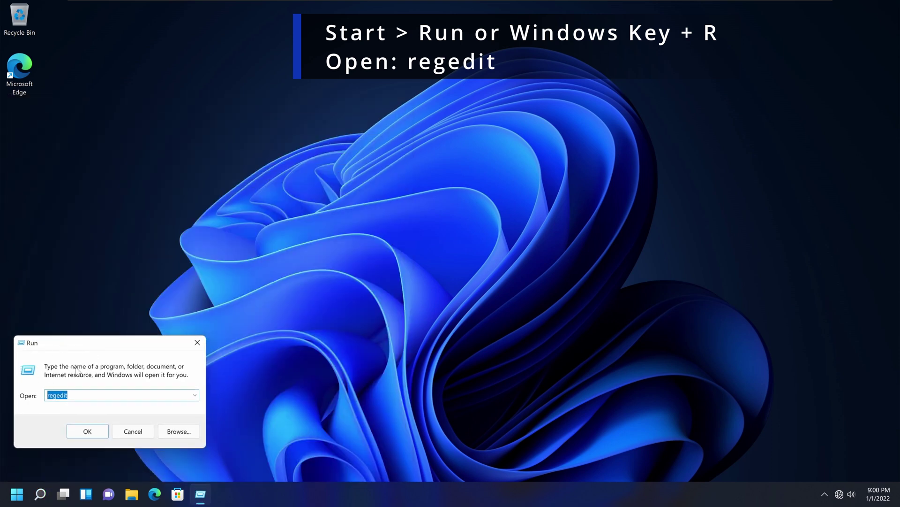
left_click(197, 342)
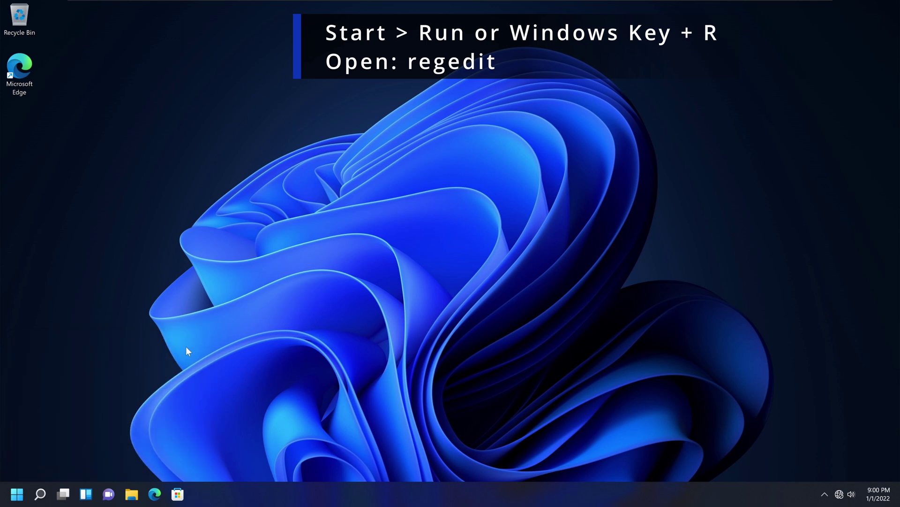
key("super+r")
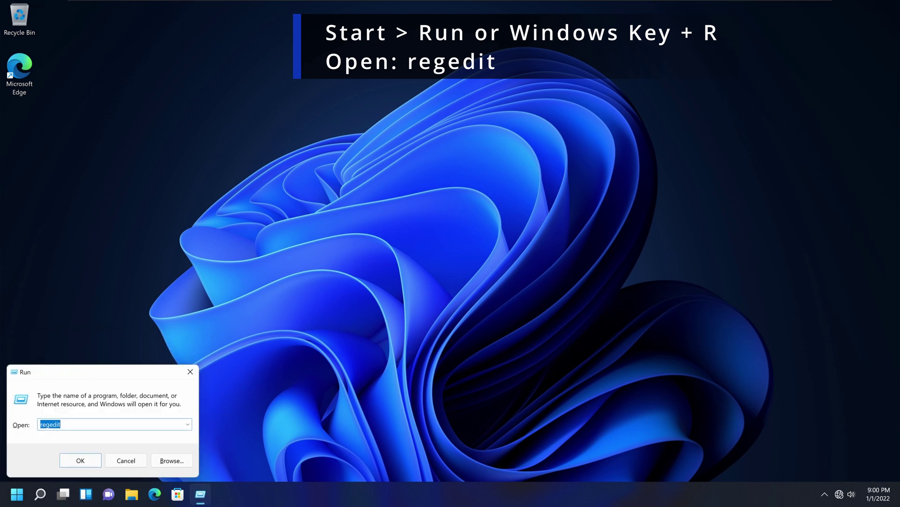
type("r")
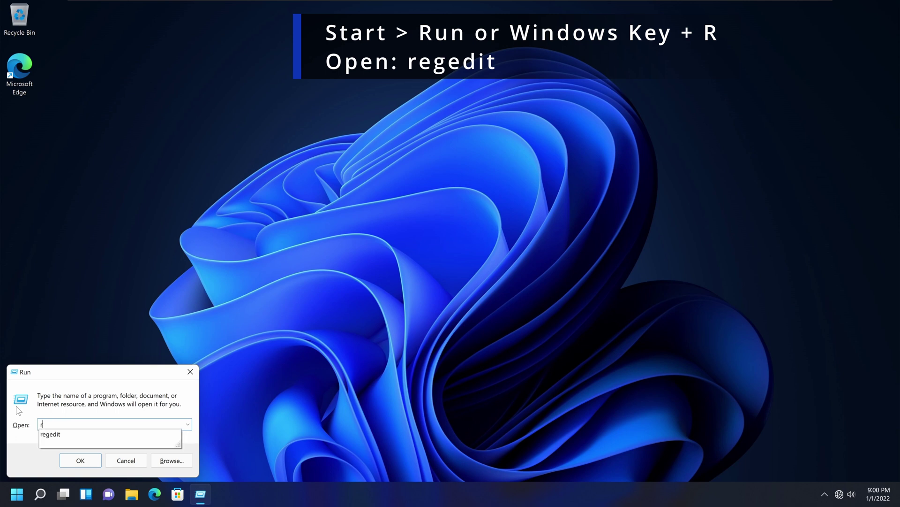
type("egedit")
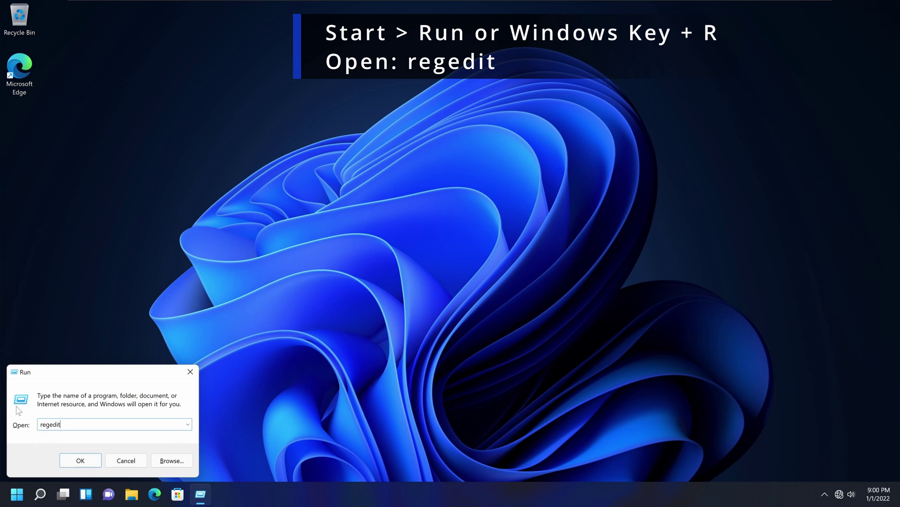
key("Return")
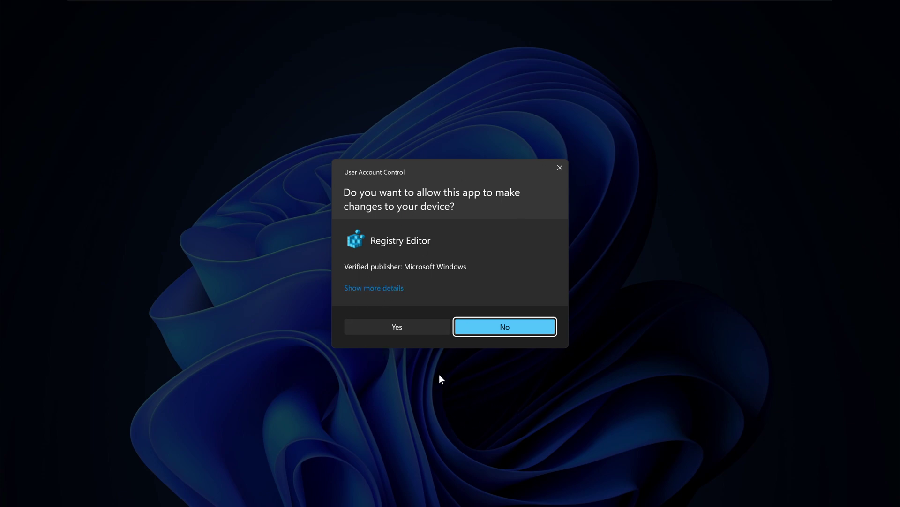
Allow Registry Editor to make changes, then expand HKEY_LOCAL_MACHINE > SOFTWARE > Microsoft.
left_click(396, 328)
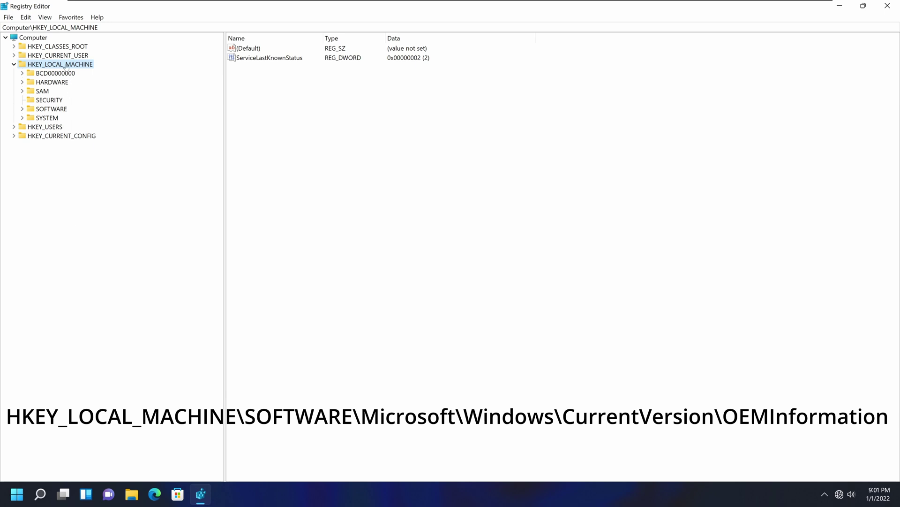
left_click(14, 66)
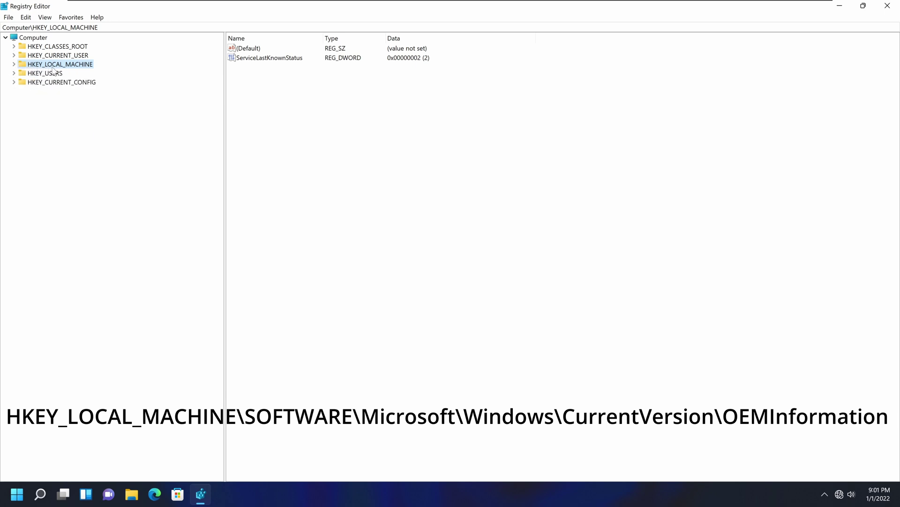
left_click(14, 65)
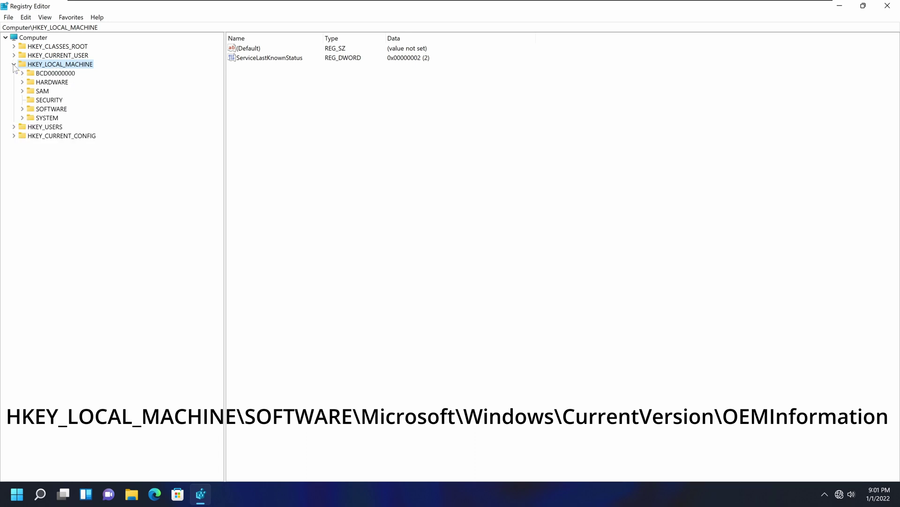
left_click(22, 109)
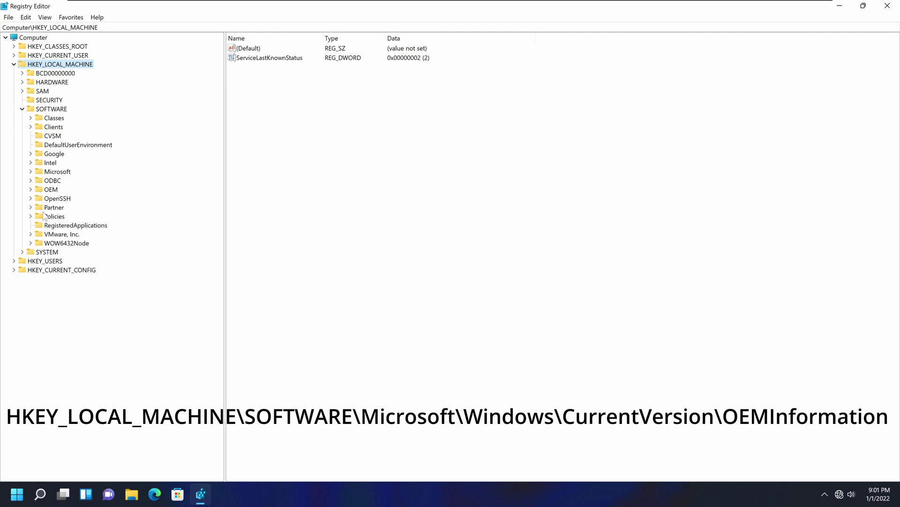
left_click(31, 173)
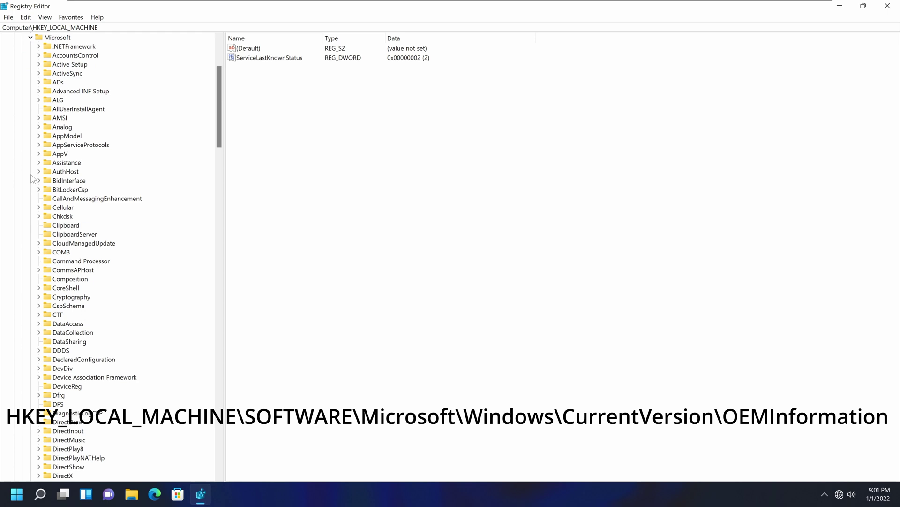
Expand Windows > CurrentVersion and select the OEMInformation key.
scroll(85, 375, "down", 20)
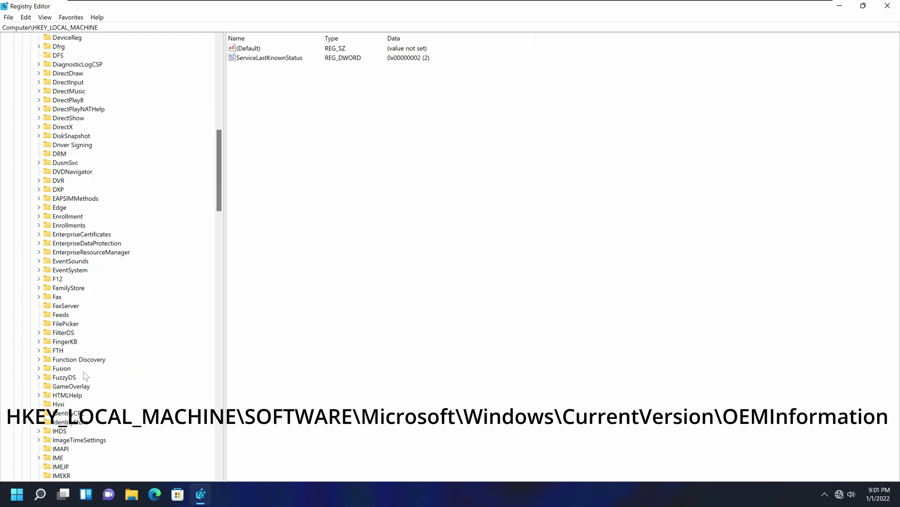
scroll(84, 376, "down", 10)
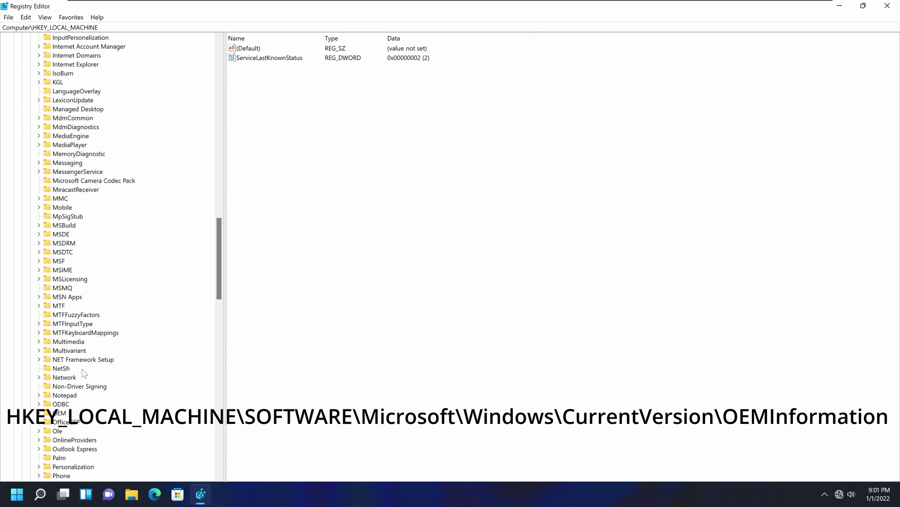
scroll(78, 328, "down", 11)
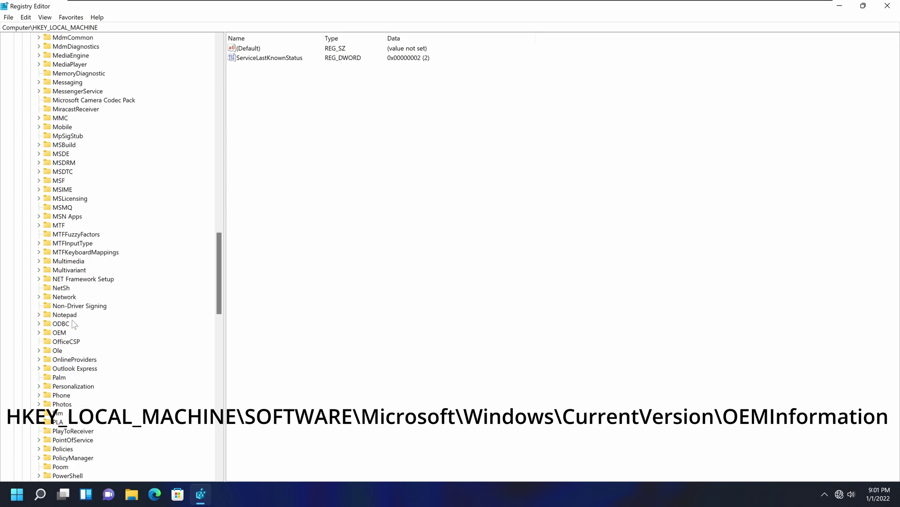
scroll(79, 334, "down", 16)
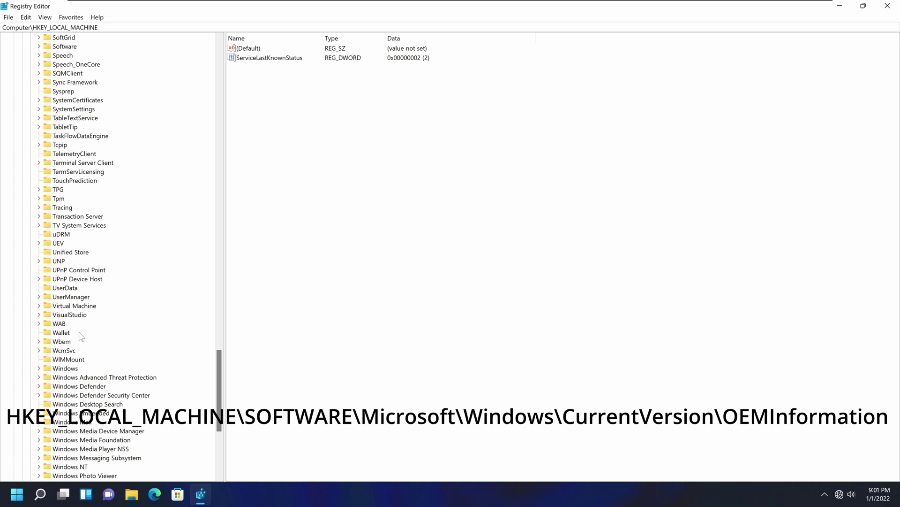
left_click(39, 369)
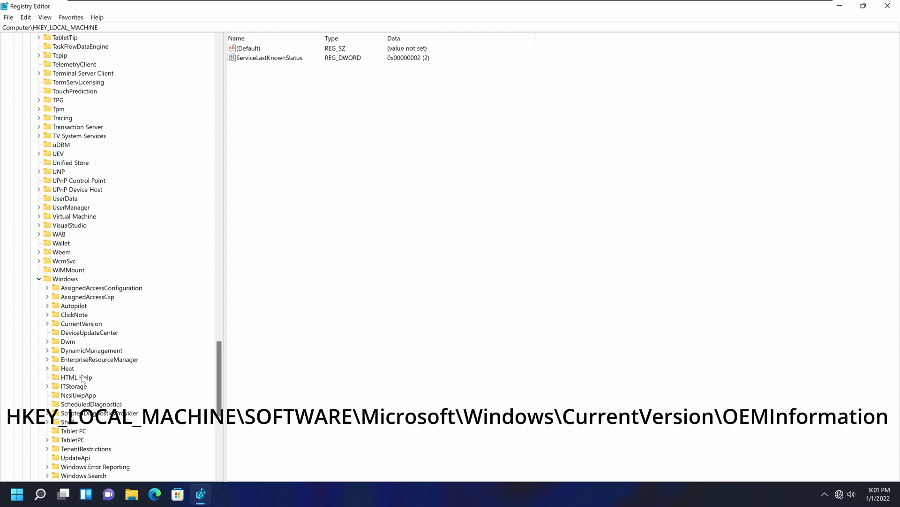
scroll(82, 379, "down", 4)
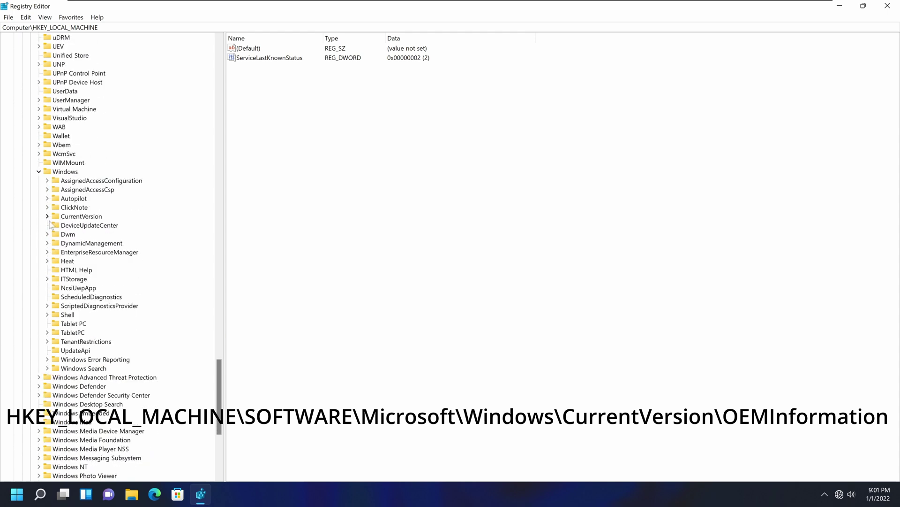
left_click(47, 217)
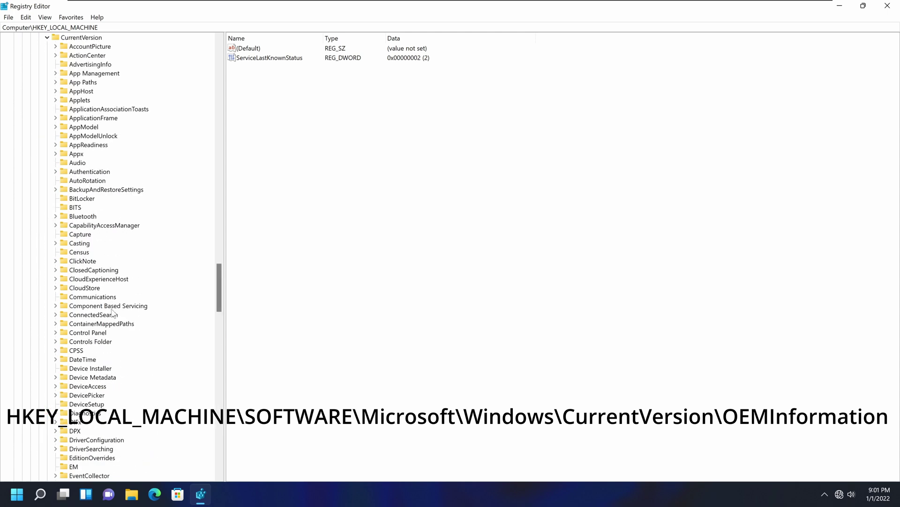
scroll(112, 314, "down", 1)
scroll(90, 347, "down", 3)
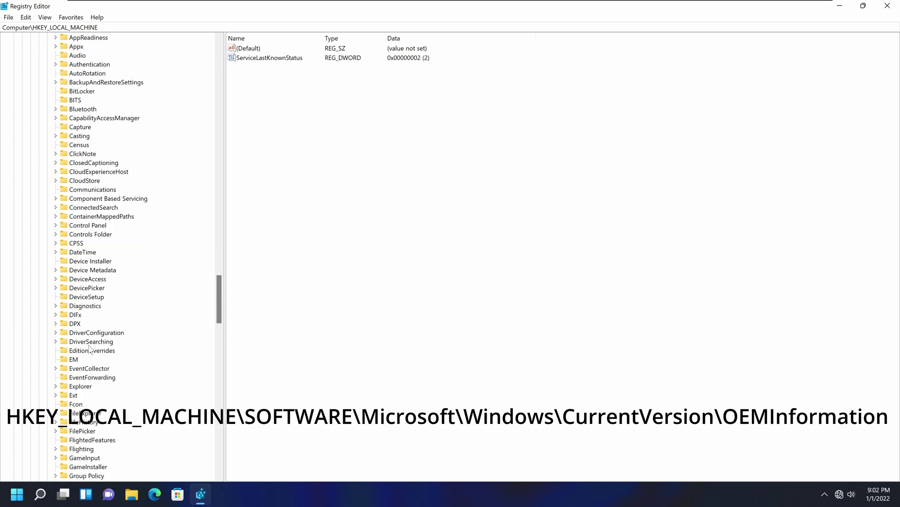
scroll(90, 347, "down", 12)
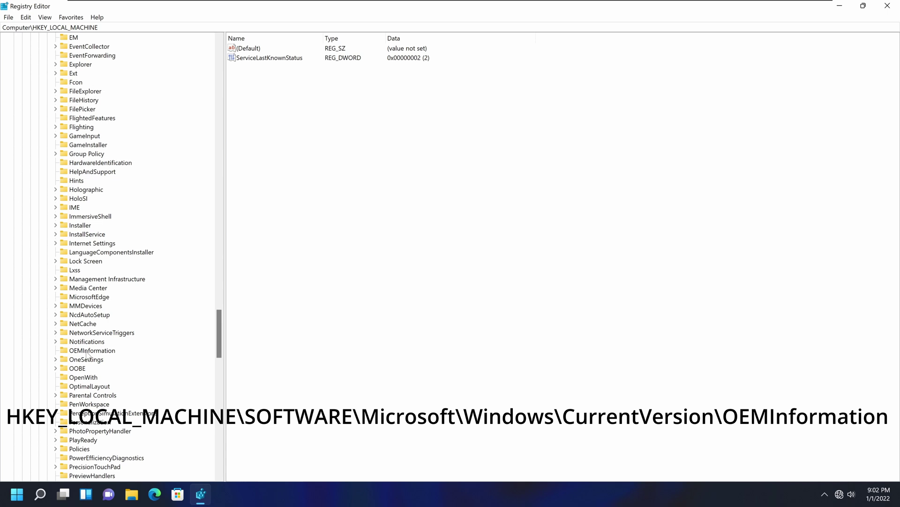
left_click(86, 352)
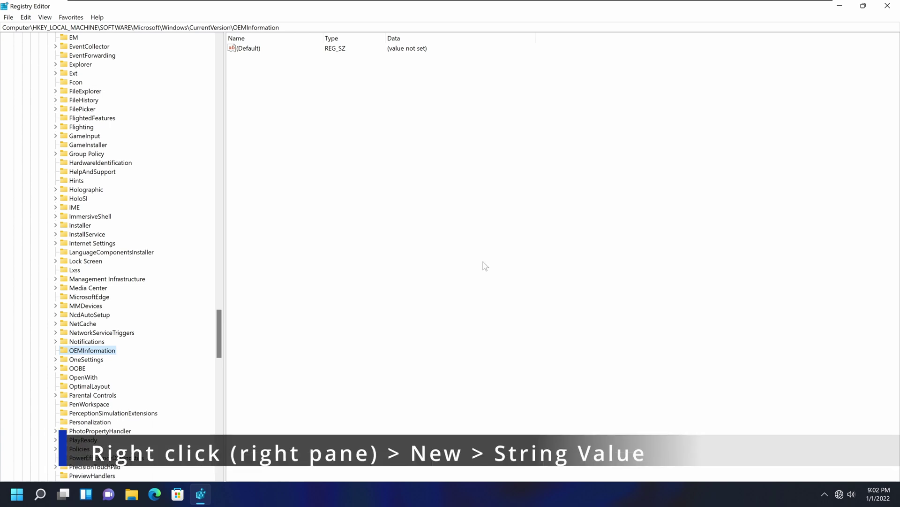
Create a string value named Manufacturer with data 'NetITGeeks - sanuja.com'.
right_click(284, 111)
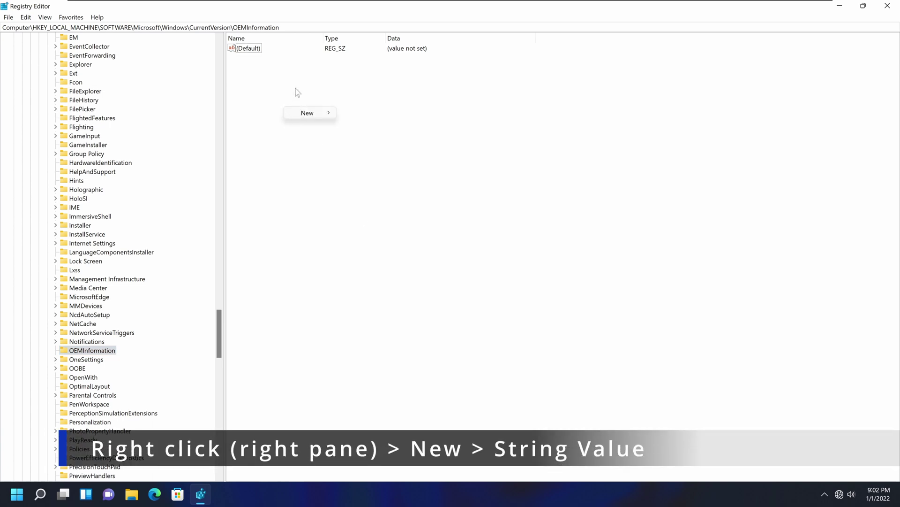
left_click(526, 106)
right_click(271, 105)
mouse_move(296, 111)
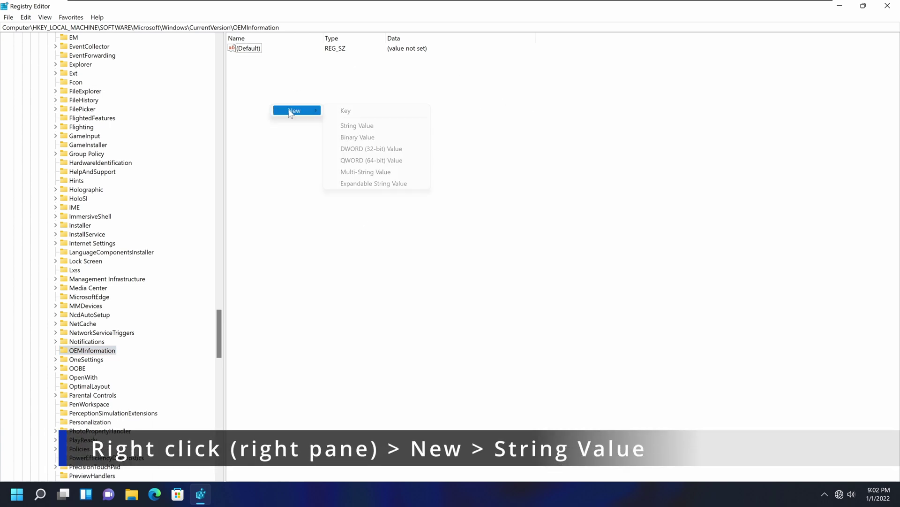
left_click(369, 126)
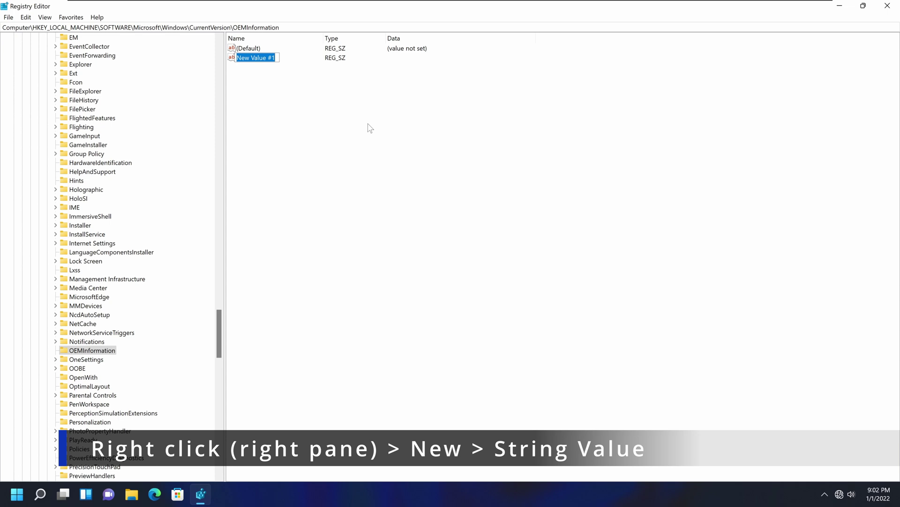
type("Manufacturer")
key("Return")
double_click(267, 60)
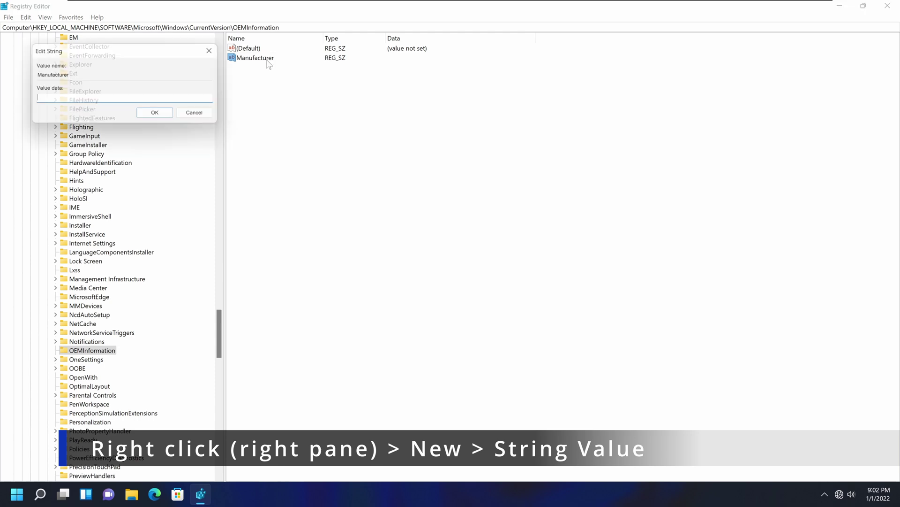
left_click_drag(155, 53, 375, 121)
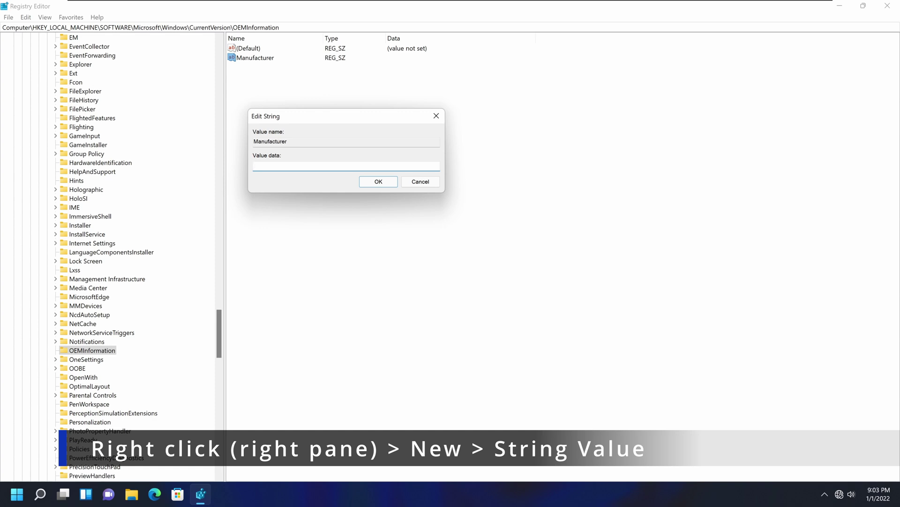
type("NetITGeeks - sanuja.com")
left_click(379, 182)
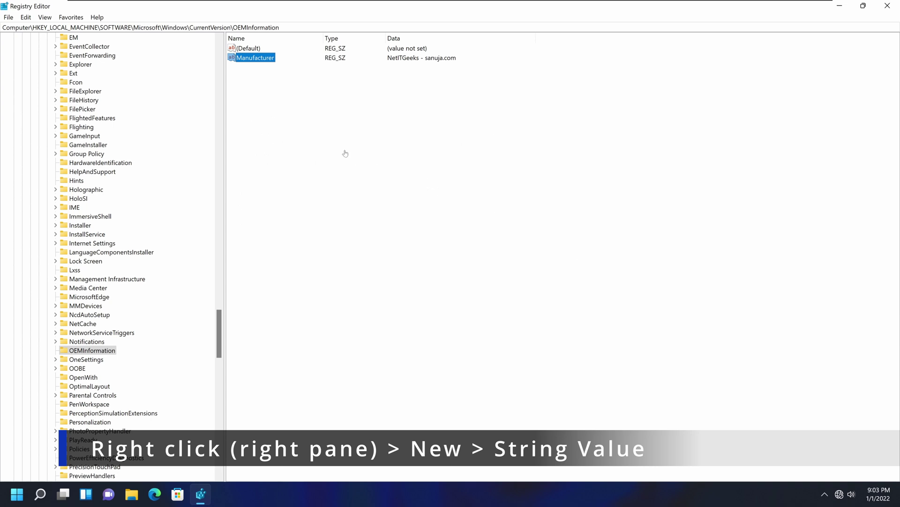
Create a string value named Model with data 'Win11 VM'.
right_click(275, 135)
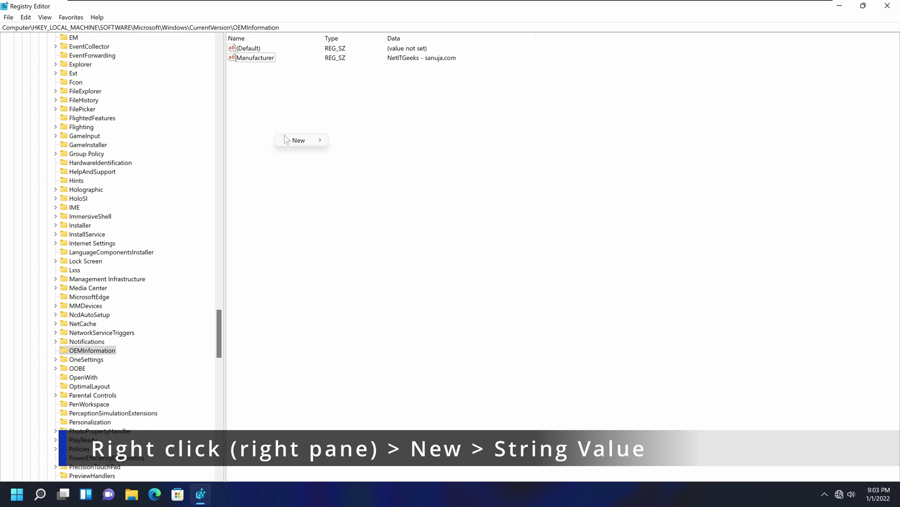
right_click(275, 110)
mouse_move(287, 118)
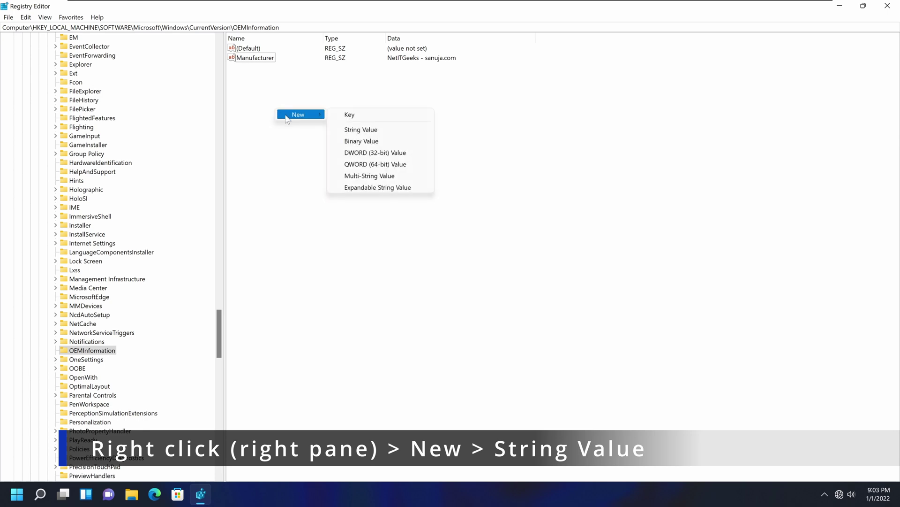
left_click(366, 129)
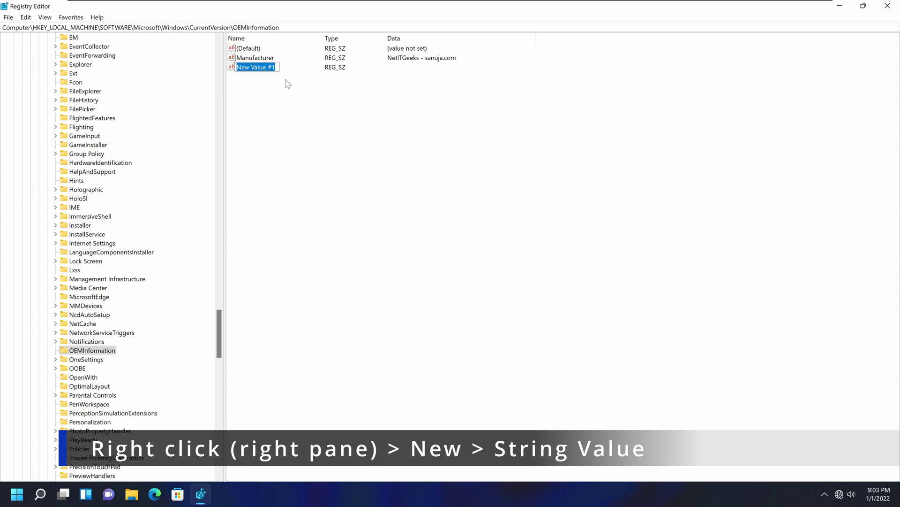
type("Model")
key("Return")
double_click(245, 67)
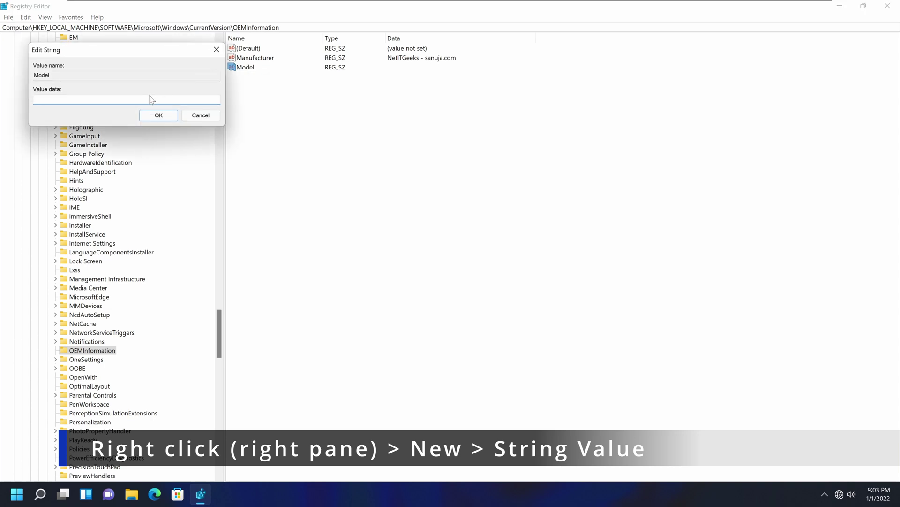
left_click_drag(216, 71, 360, 128)
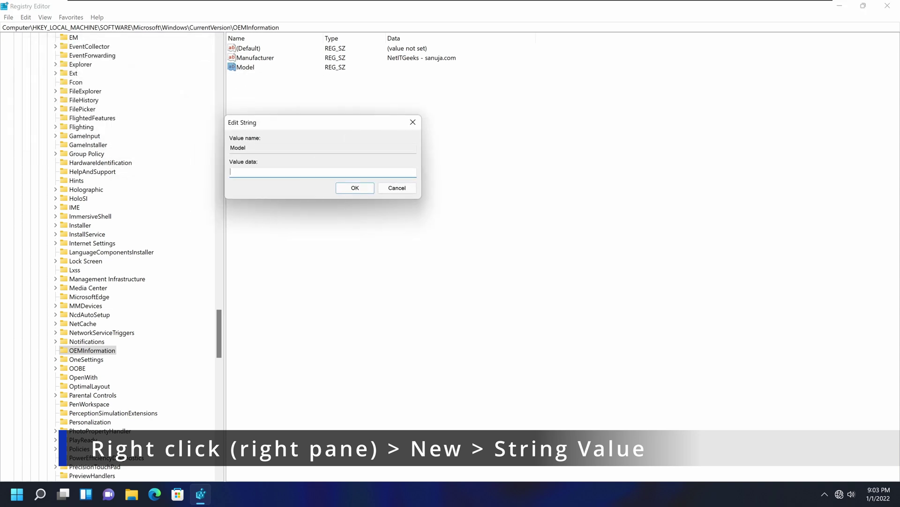
type("Win11 VM")
left_click(343, 189)
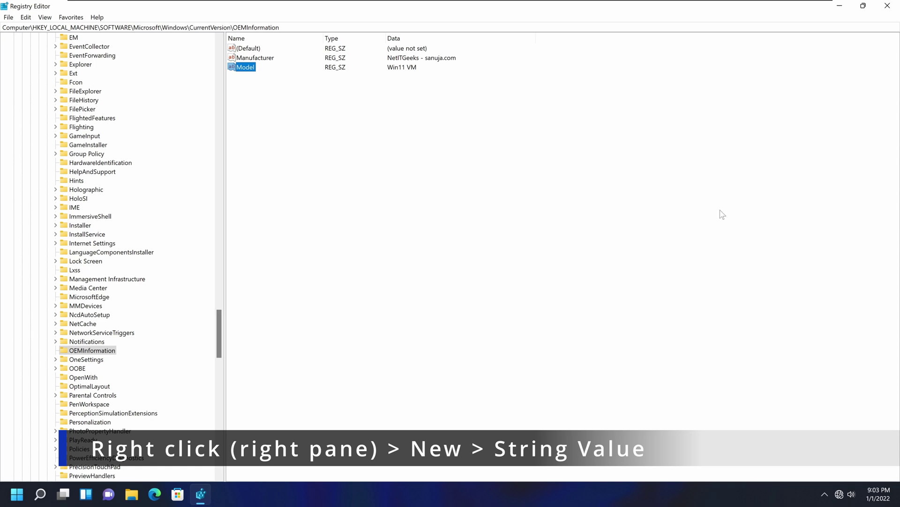
Create a string value named SupportHours with data 'Never - Midnight only'.
right_click(291, 121)
mouse_move(310, 126)
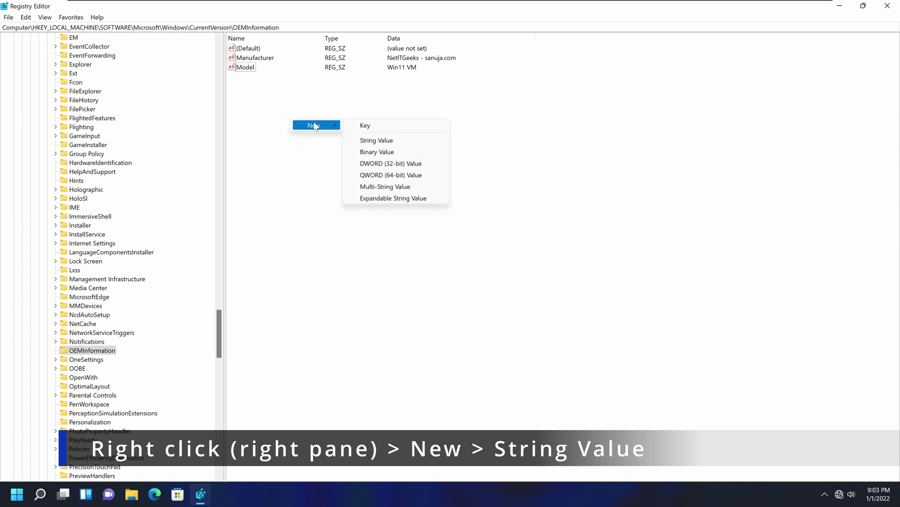
left_click(399, 140)
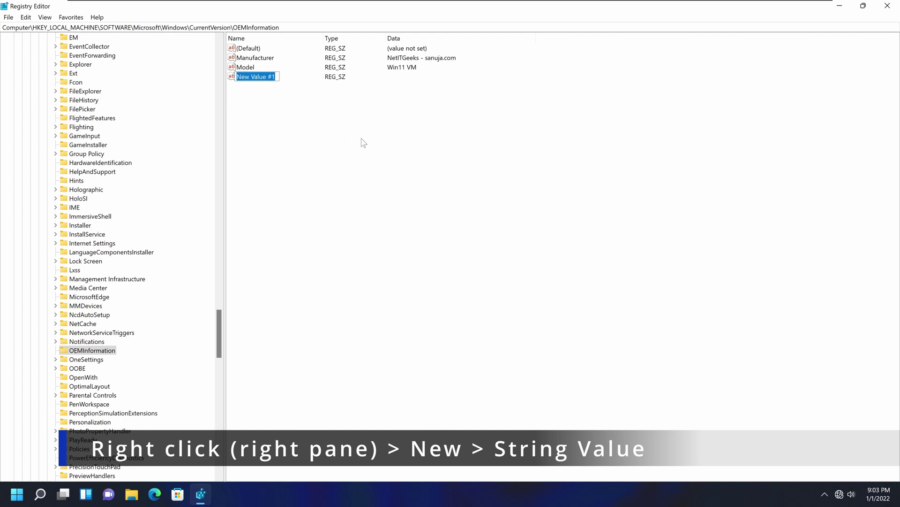
type("SupportHours")
key("Return")
double_click(266, 78)
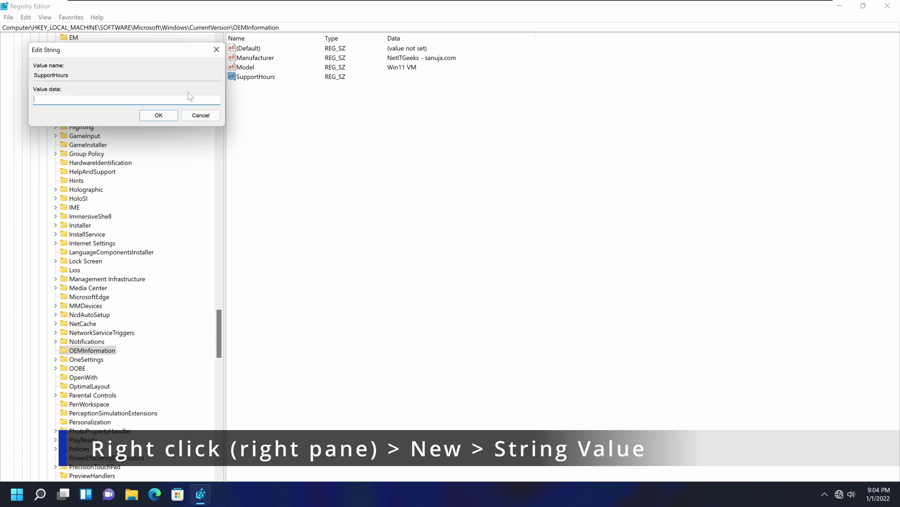
type("Never - Midnight only")
left_click(168, 116)
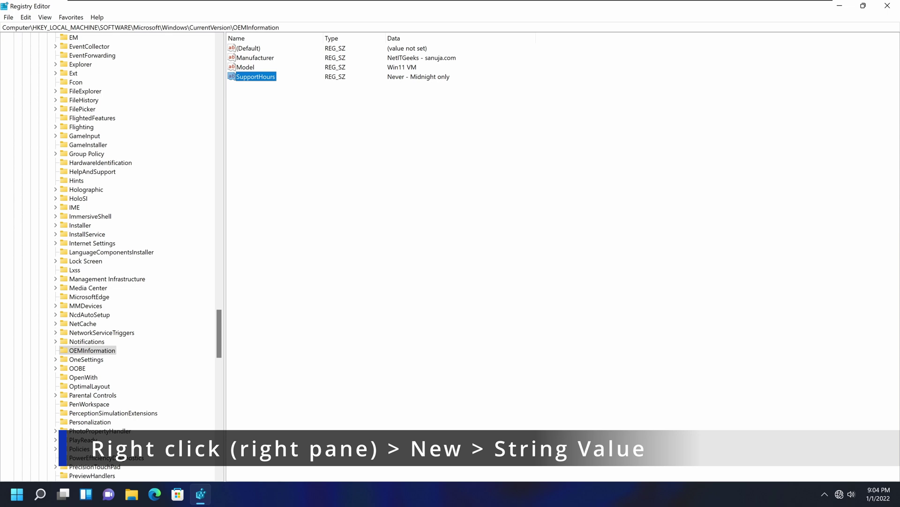
Create a string value named SupportPhone and enter the support phone number as its data.
right_click(350, 159)
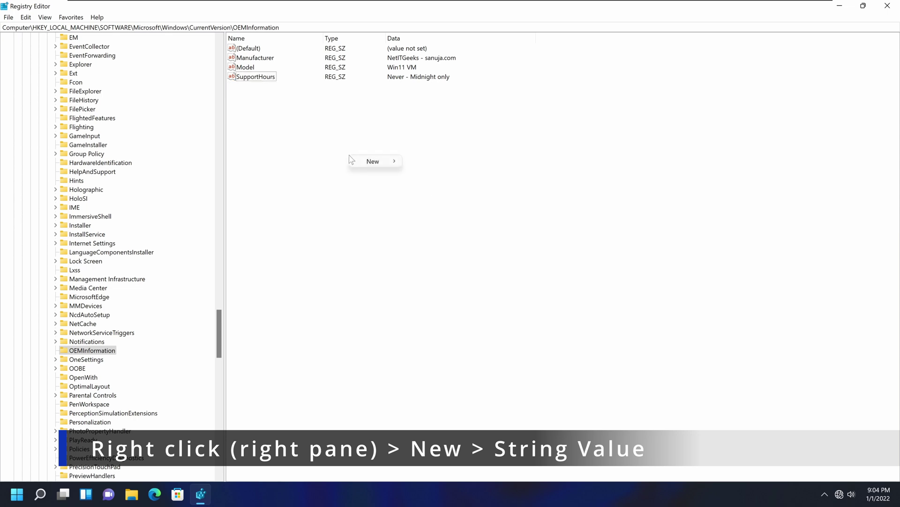
mouse_move(367, 161)
left_click(436, 176)
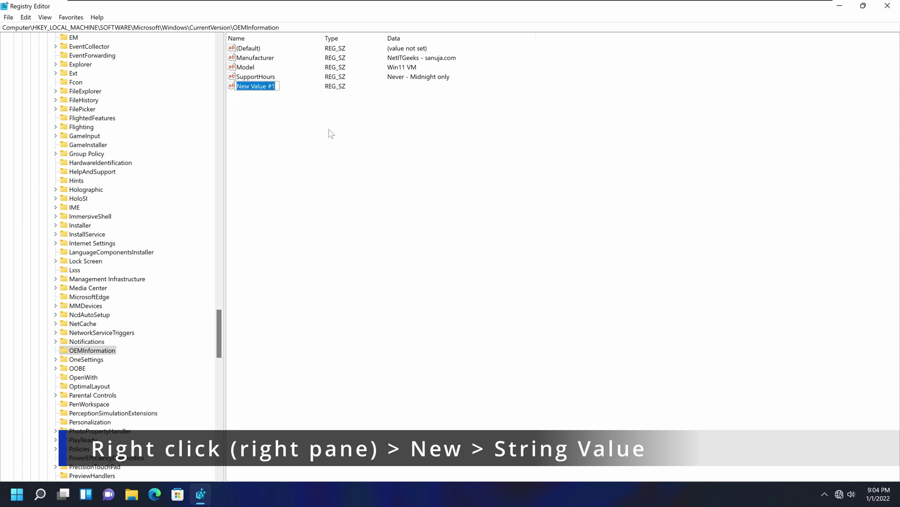
right_click(273, 92)
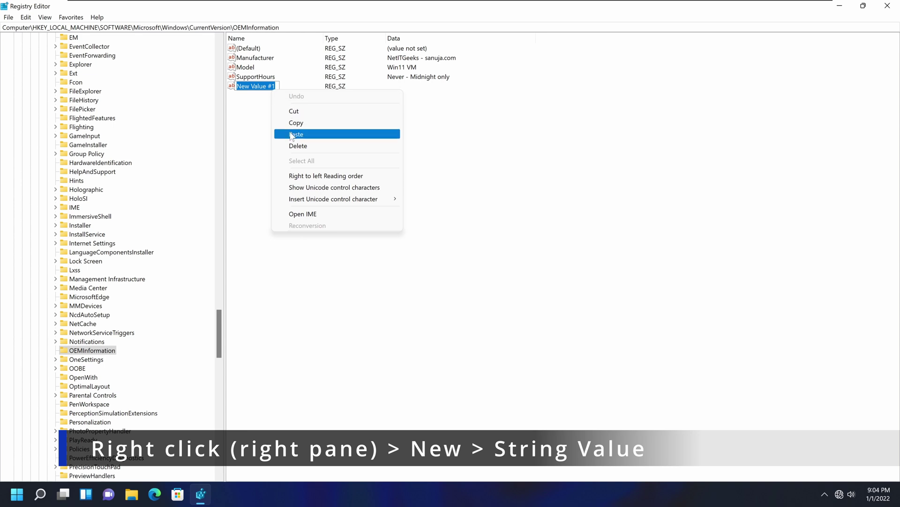
left_click(292, 135)
key("Return")
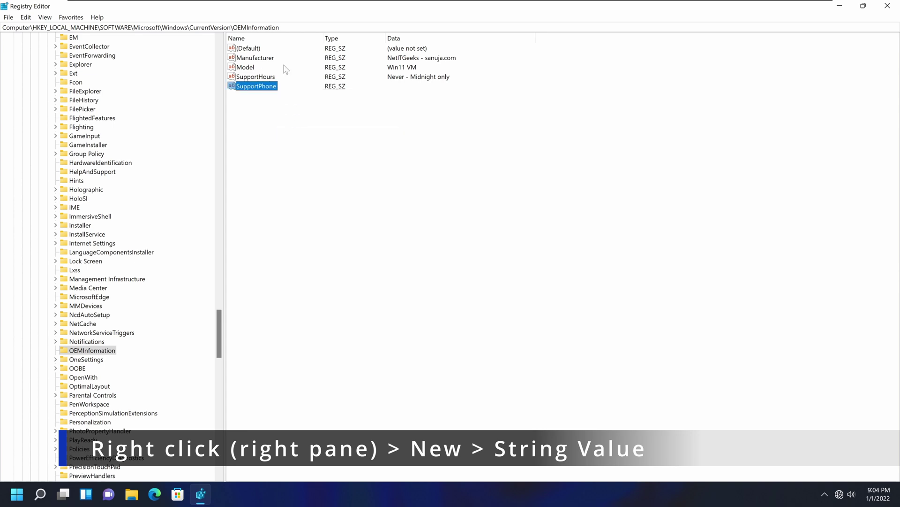
double_click(264, 87)
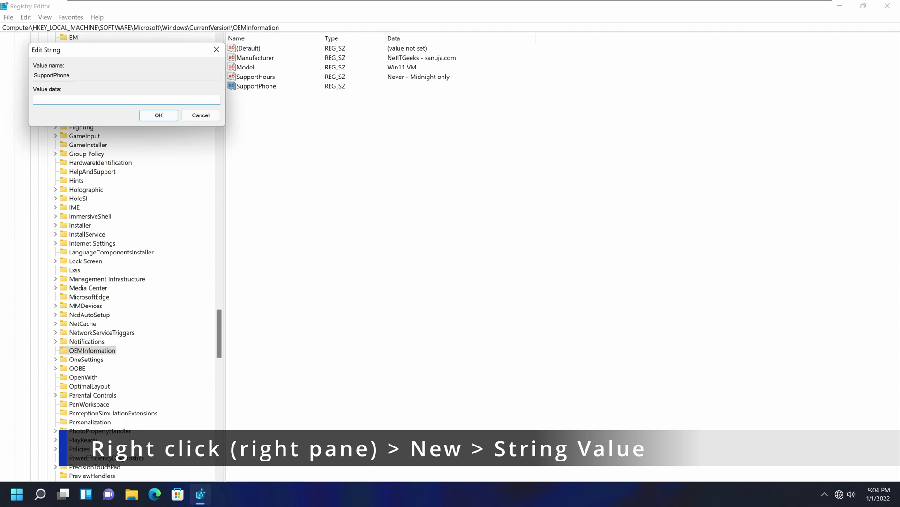
left_click_drag(136, 50, 258, 92)
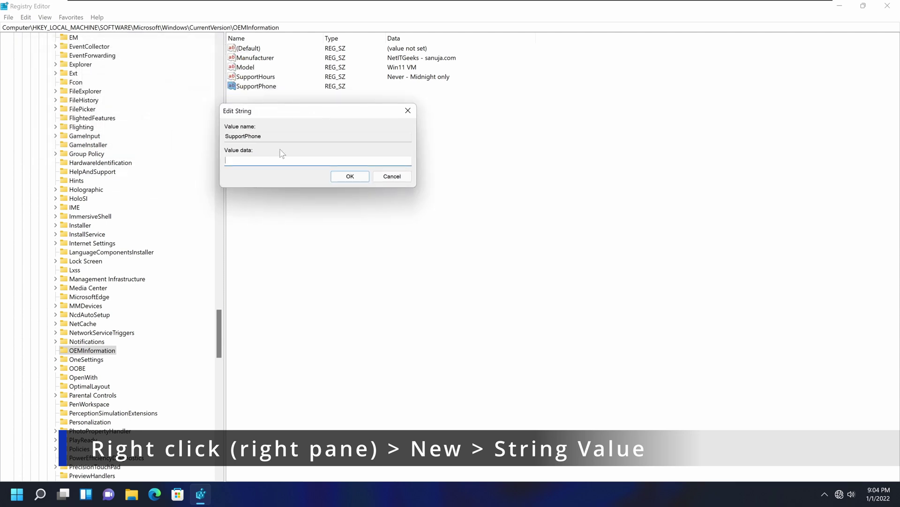
type("123 -")
type("-")
type("CALL")
key("BackSpace")
type("ME")
left_click(352, 178)
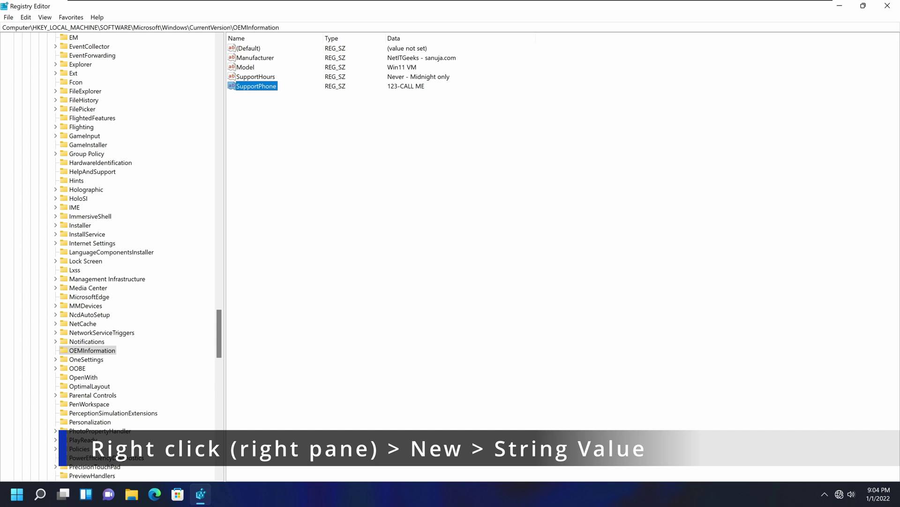
right_click(294, 148)
mouse_move(332, 155)
left_click(379, 168)
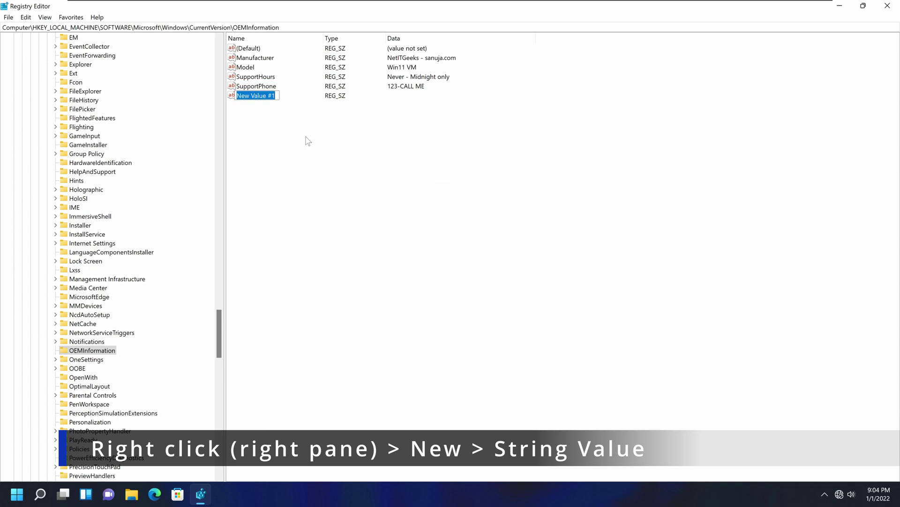
type("SupportURL")
key("Return")
double_click(258, 96)
type("h")
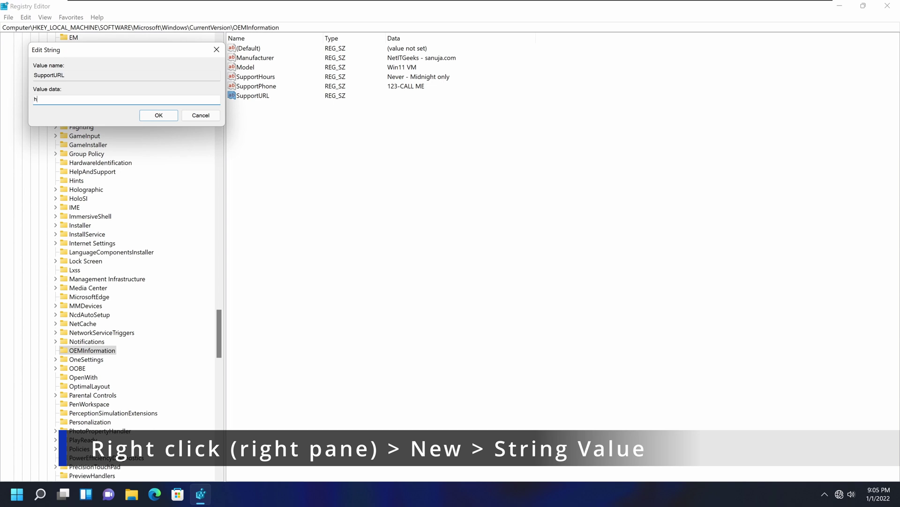
type("ttps://sanuja.com")
left_click(158, 115)
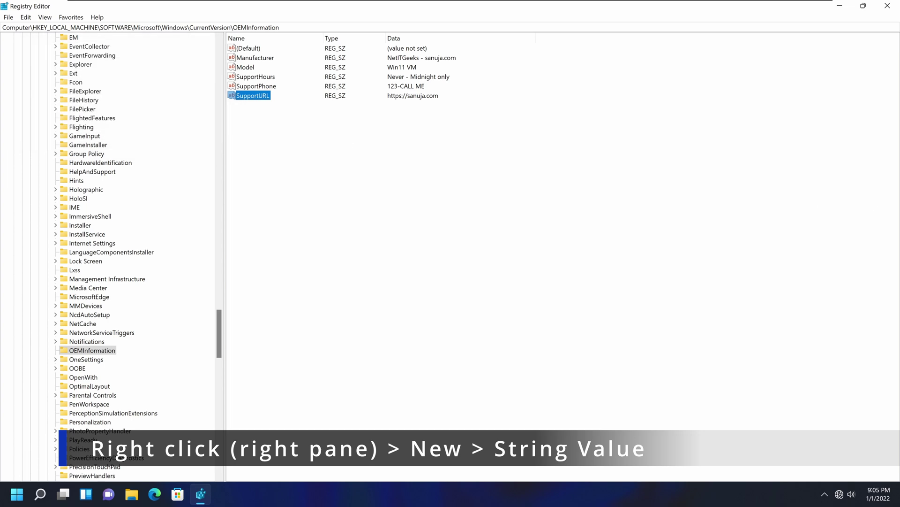
Add an empty string value named Logo to OEMInformation.
right_click(269, 135)
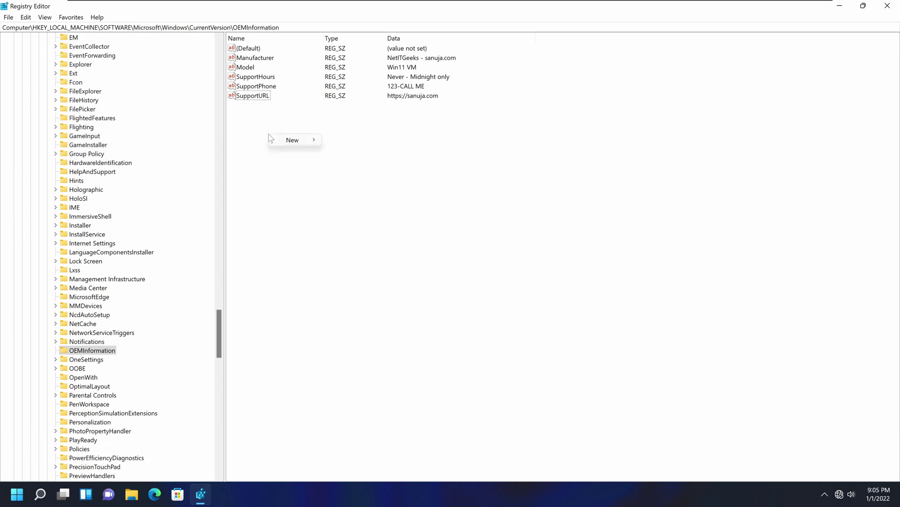
mouse_move(285, 142)
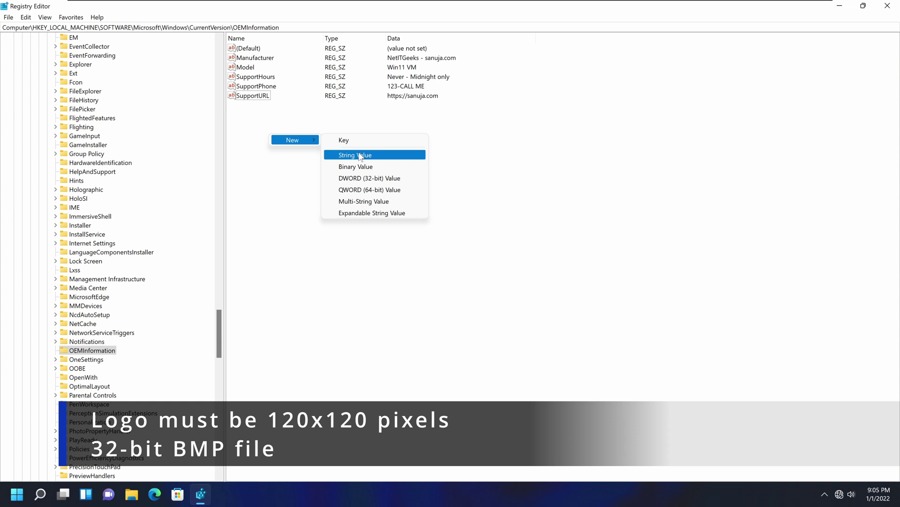
left_click(357, 159)
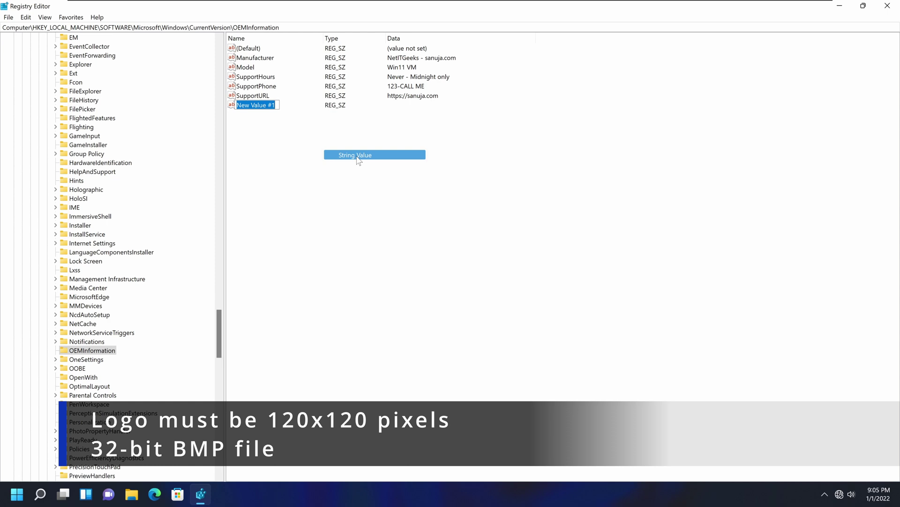
type("Logo")
key("Return")
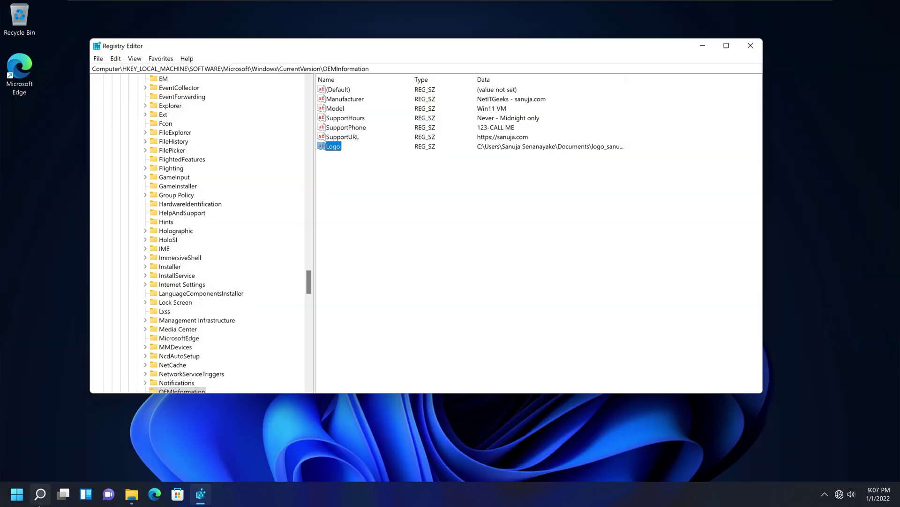
Open the System About page in Settings.
left_click(17, 494)
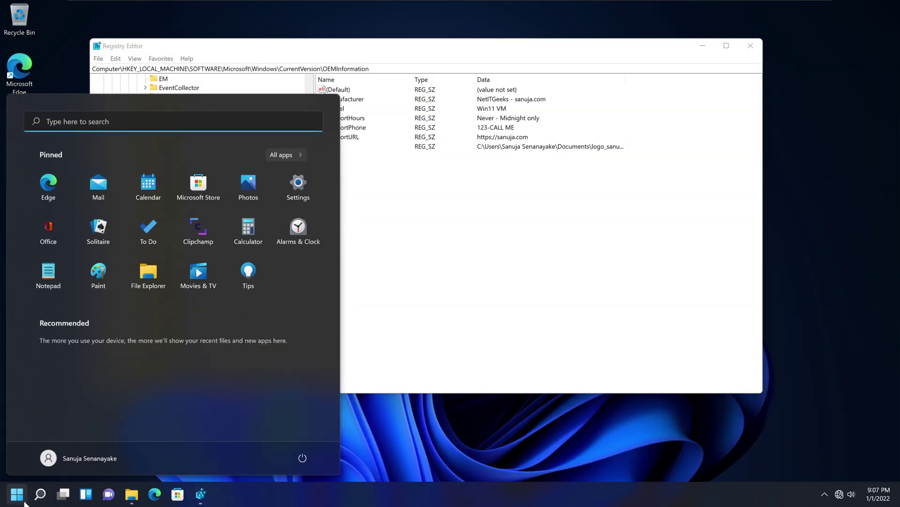
left_click(287, 187)
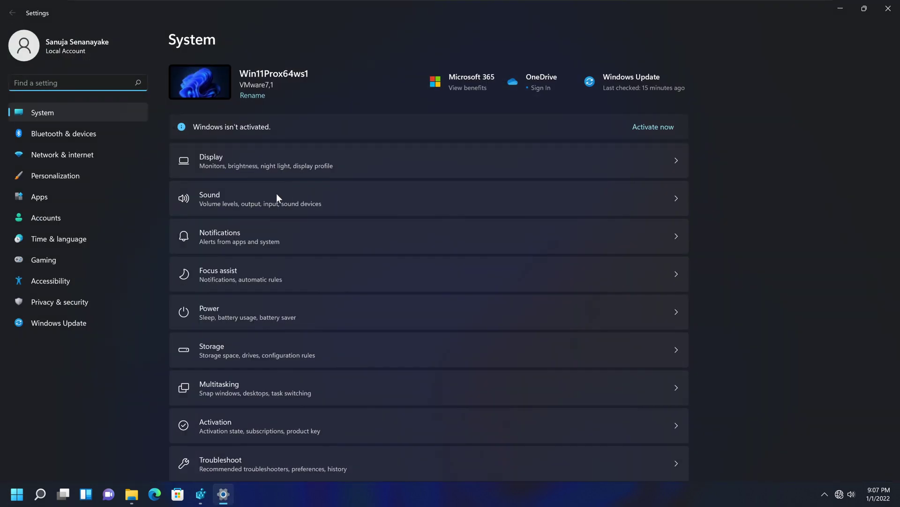
scroll(365, 362, "down", 5)
left_click(298, 430)
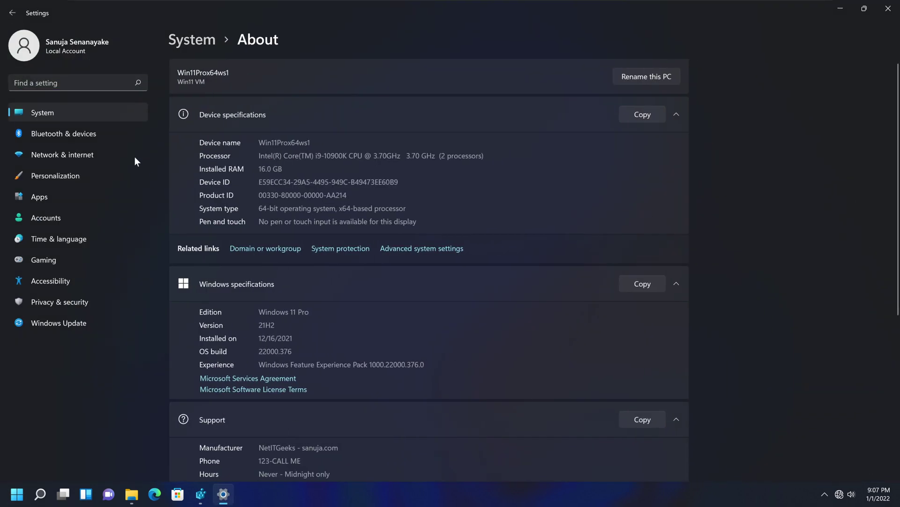
left_click(57, 113)
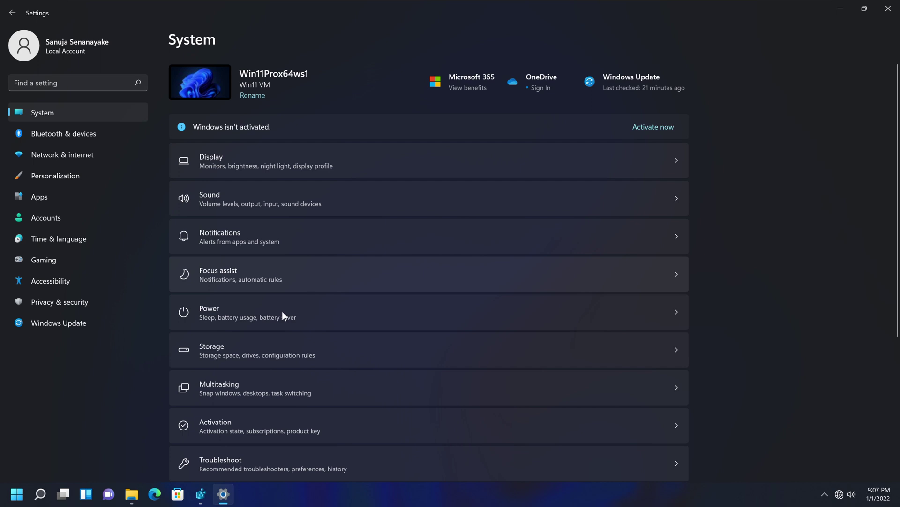
scroll(277, 347, "down", 5)
left_click(243, 439)
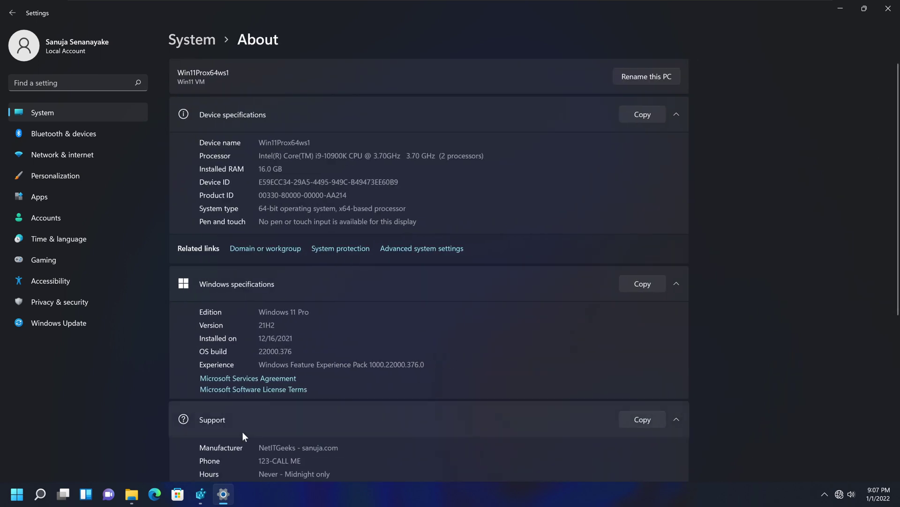
Scroll to the Support section and open its website link.
scroll(361, 270, "down", 3)
scroll(367, 271, "down", 3)
scroll(373, 279, "up", 5)
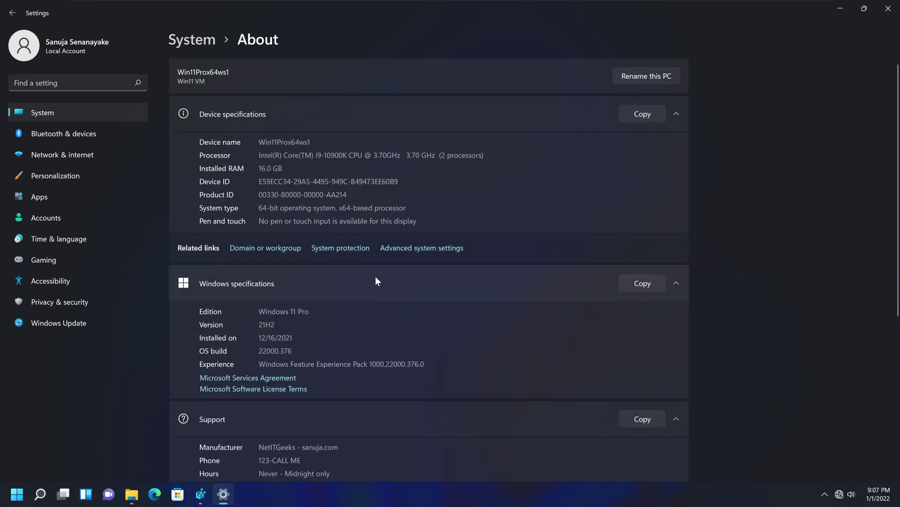
scroll(375, 277, "down", 4)
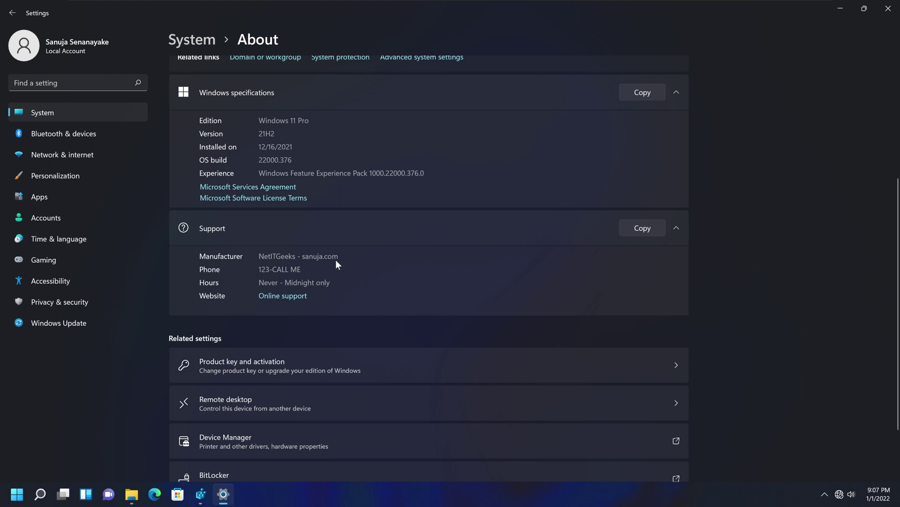
left_click(289, 297)
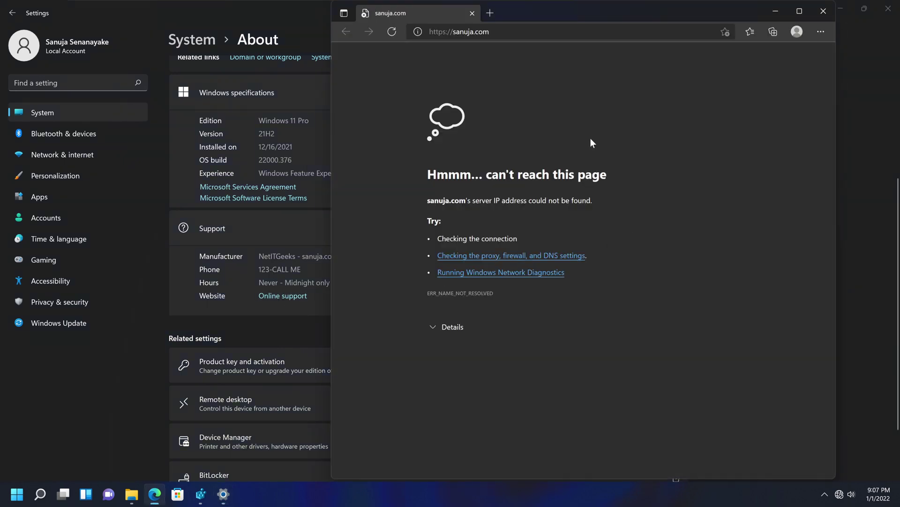
Check the sanuja.com address in Edge and close the browser.
left_click(463, 31)
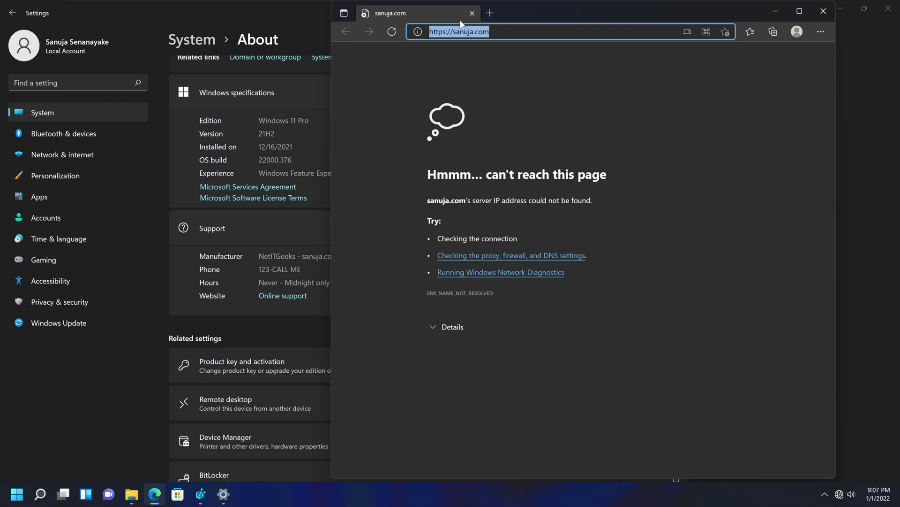
left_click(824, 10)
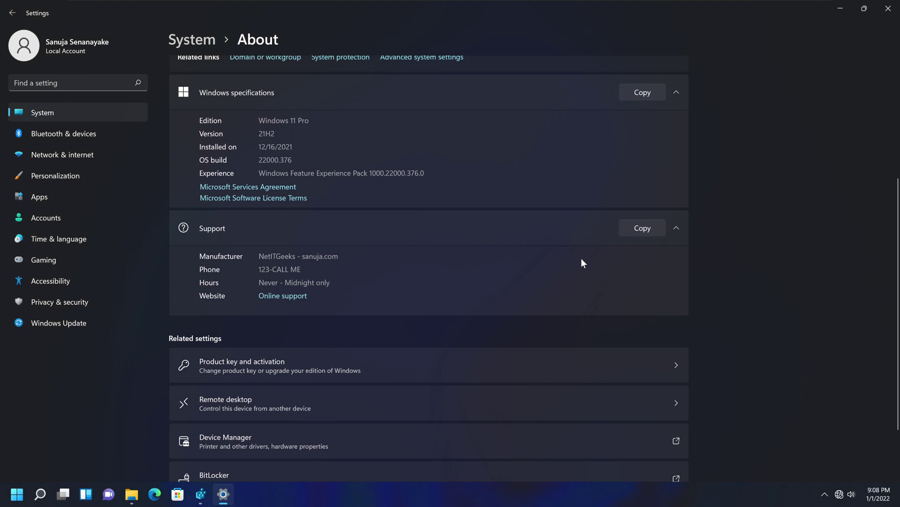
Review the Support details on the About page, then close Settings.
scroll(573, 286, "up", 4)
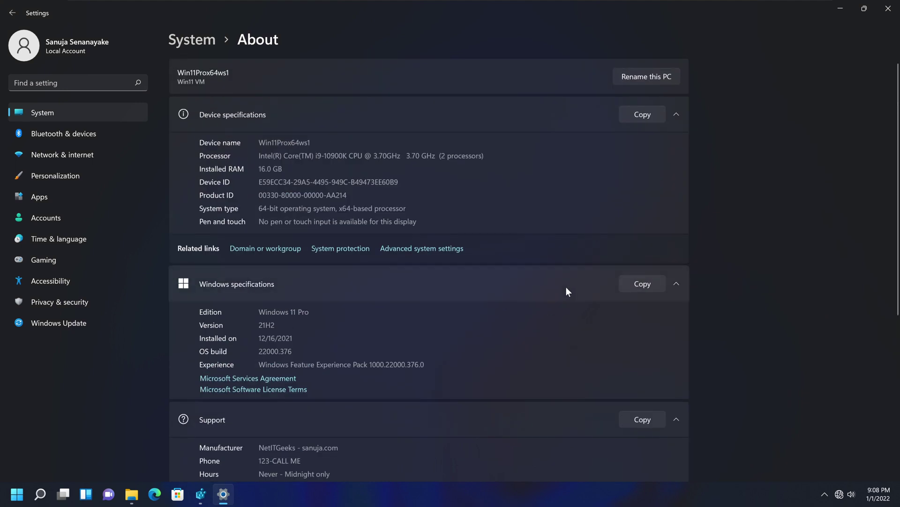
scroll(566, 291, "down", 5)
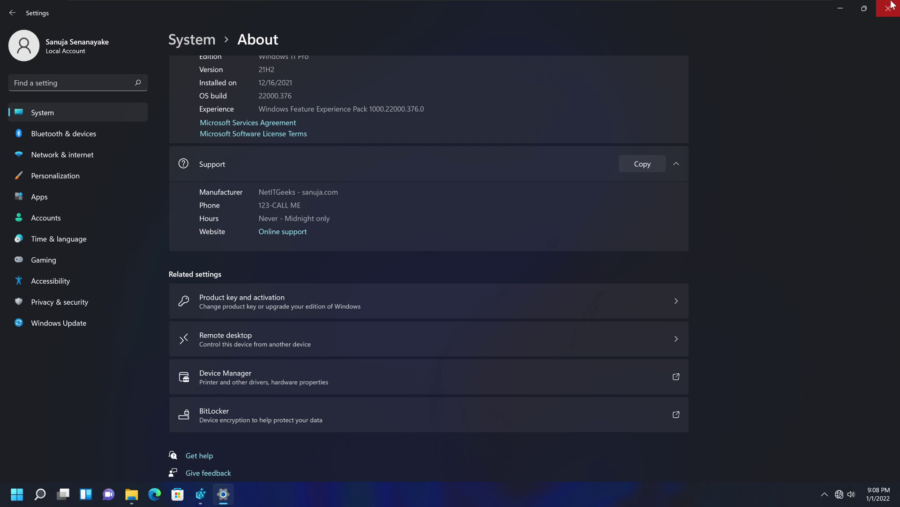
left_click(891, 6)
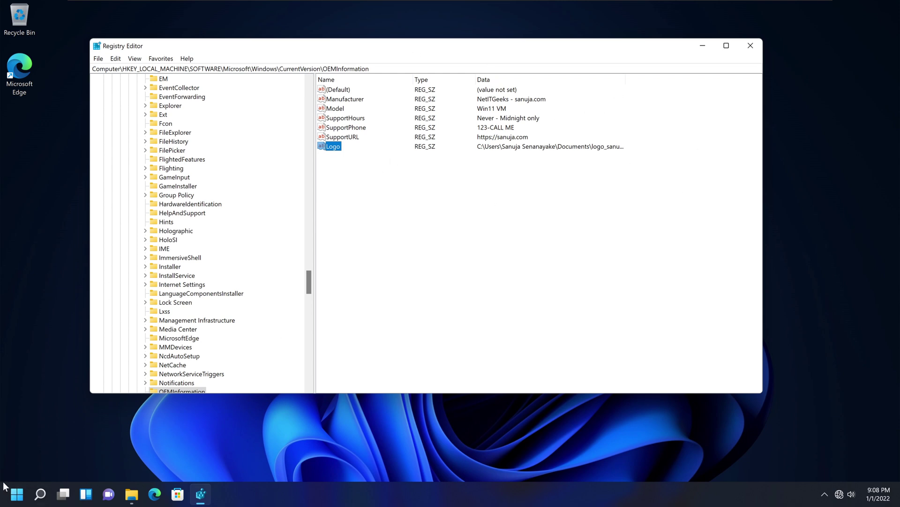
Relaunch Settings, confirm System > About still lists the same Support details, and close it.
left_click(17, 493)
left_click(302, 192)
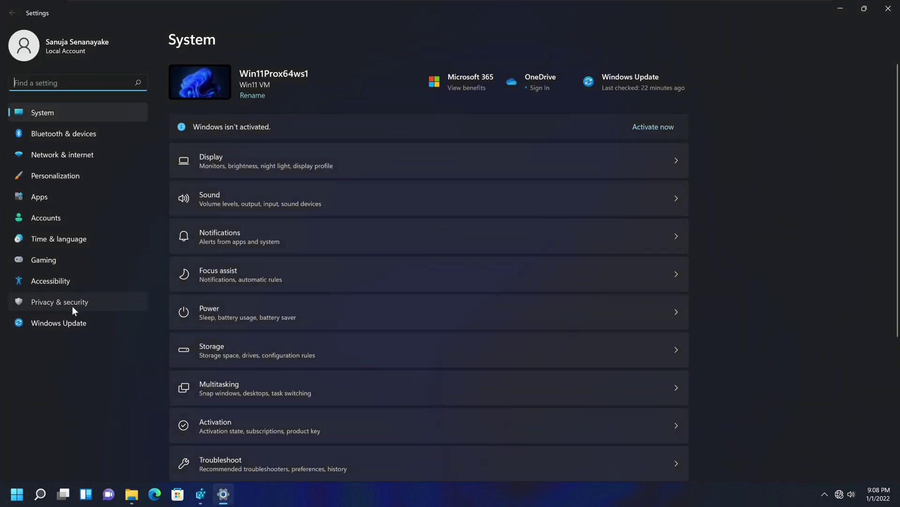
left_click(72, 305)
left_click(70, 323)
left_click(72, 117)
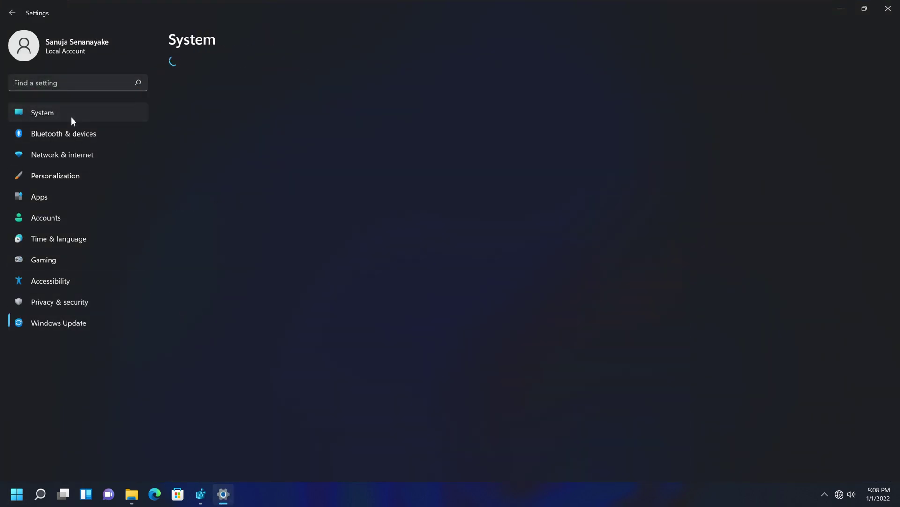
scroll(268, 358, "down", 5)
left_click(242, 439)
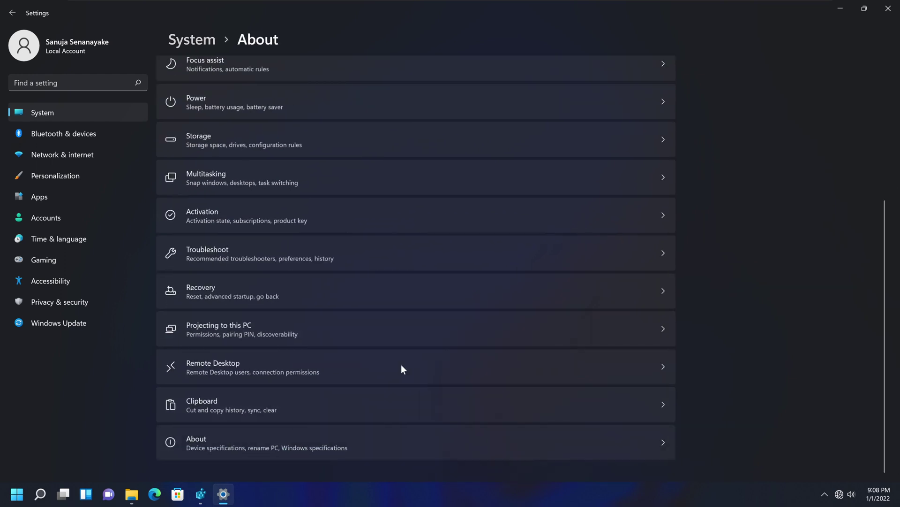
scroll(346, 370, "down", 3)
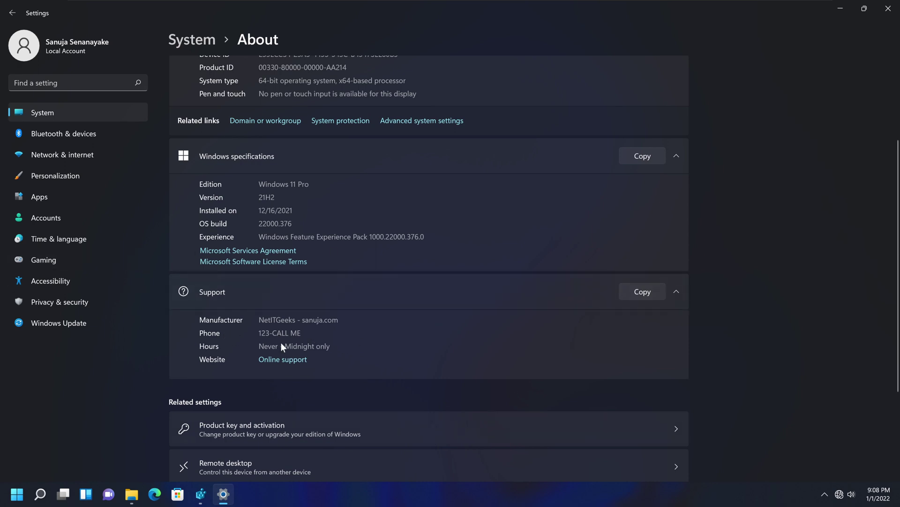
left_click(888, 7)
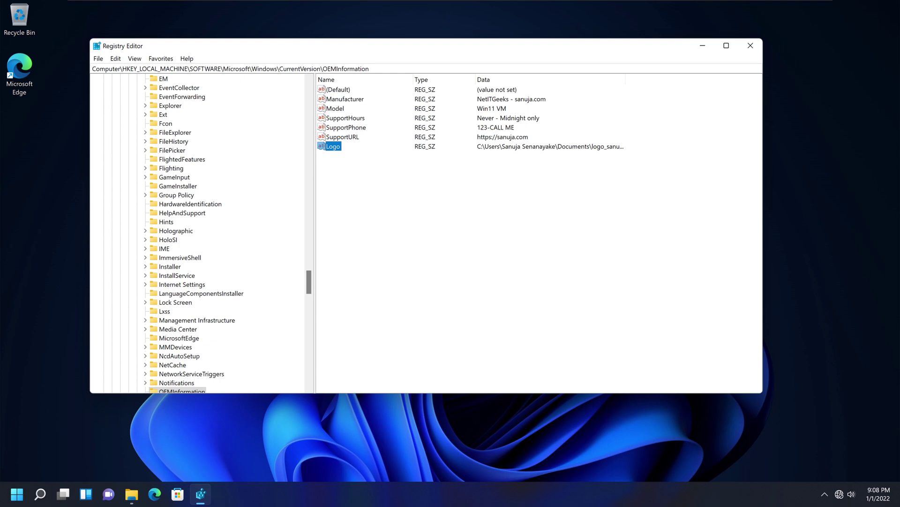
Delete the Manufacturer, Model, SupportHours, SupportPhone, SupportURL and Logo values from OEMInformation.
left_click_drag(370, 69, 93, 69)
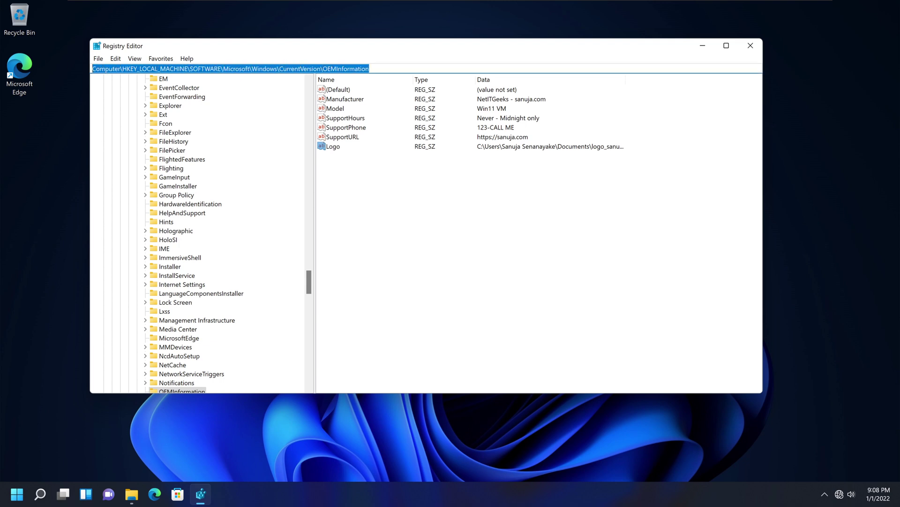
left_click(381, 169)
left_click(359, 99)
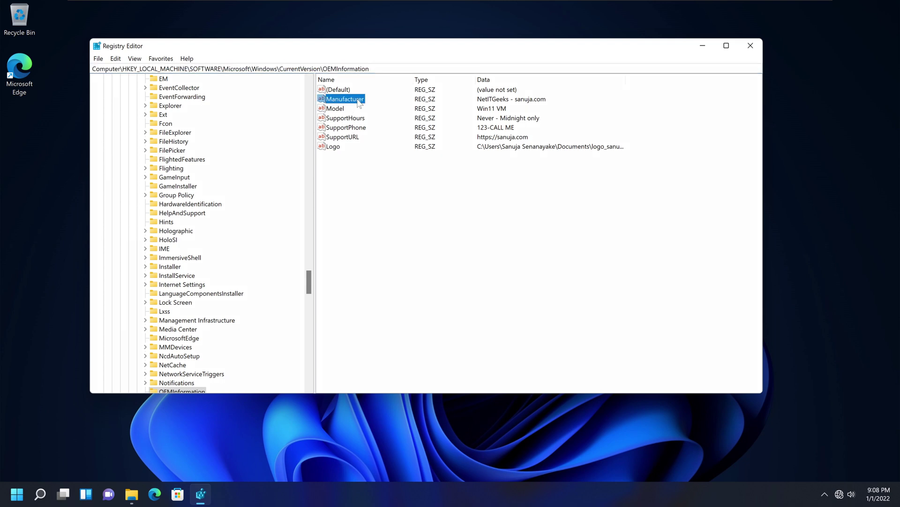
left_click(343, 147, "shift")
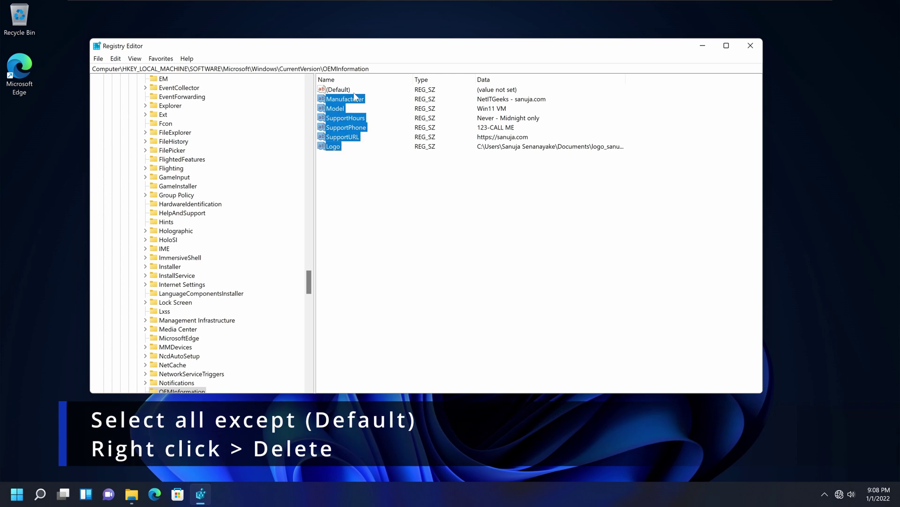
right_click(347, 110)
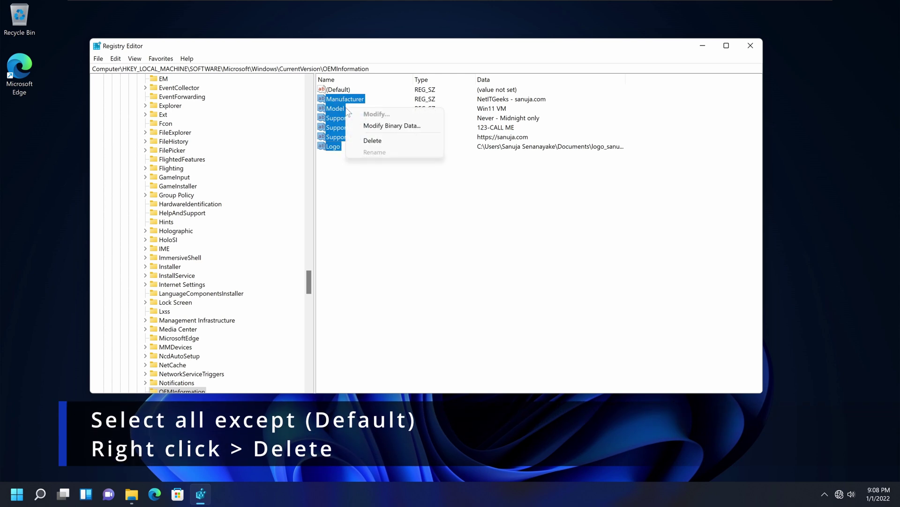
left_click(372, 140)
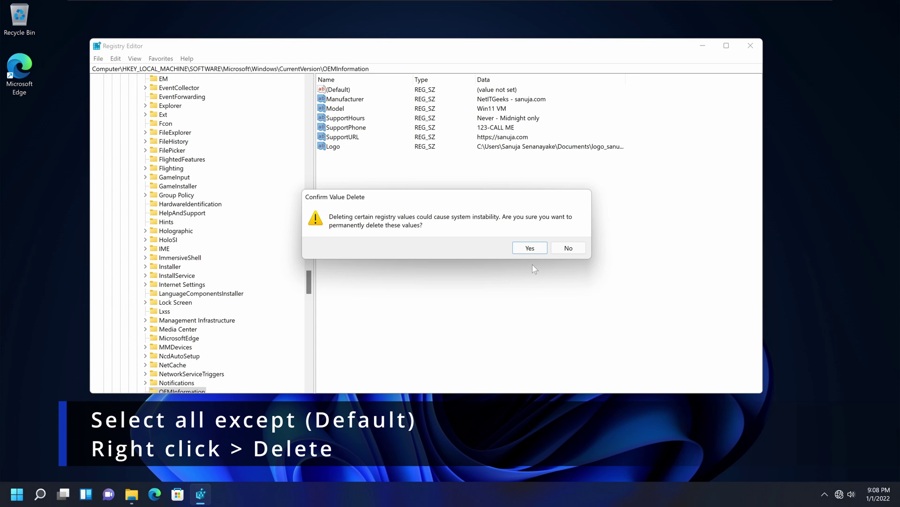
left_click(536, 252)
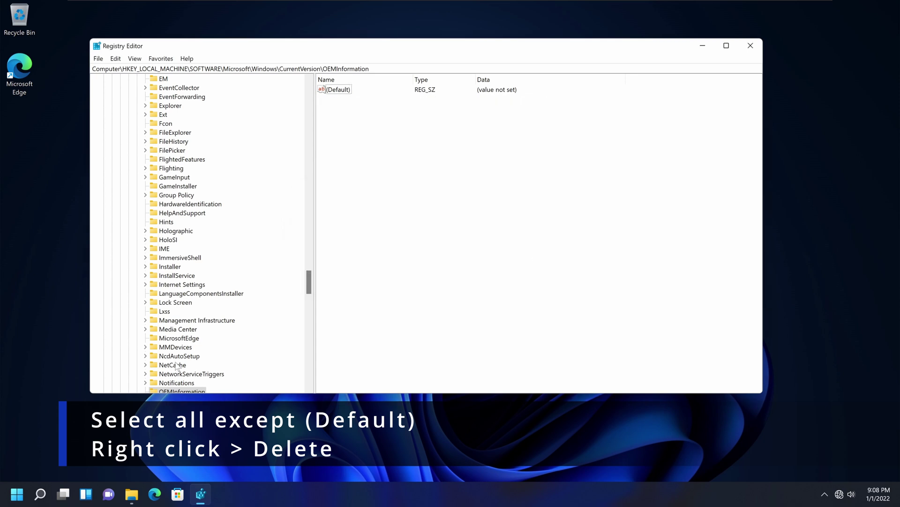
left_click(13, 501)
Verify in Settings that System > About no longer shows a Support section, then close Registry Editor.
left_click(294, 190)
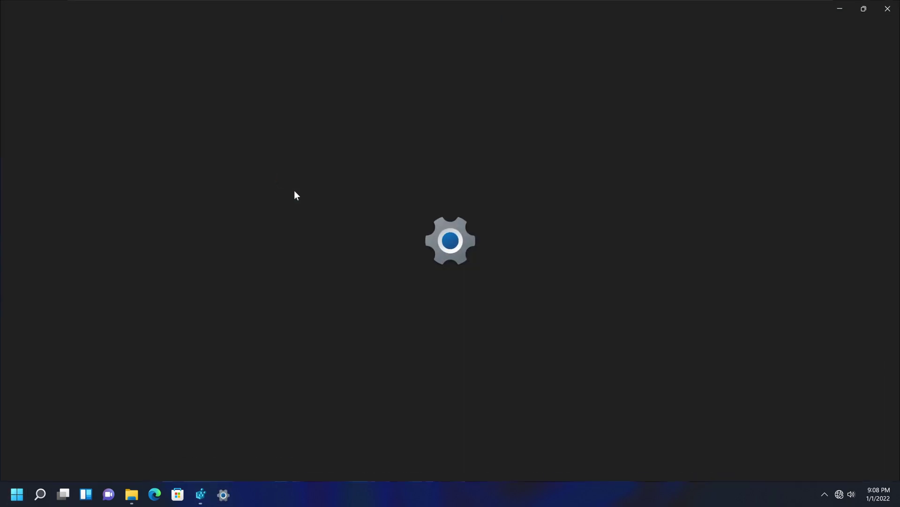
scroll(423, 163, "down", 5)
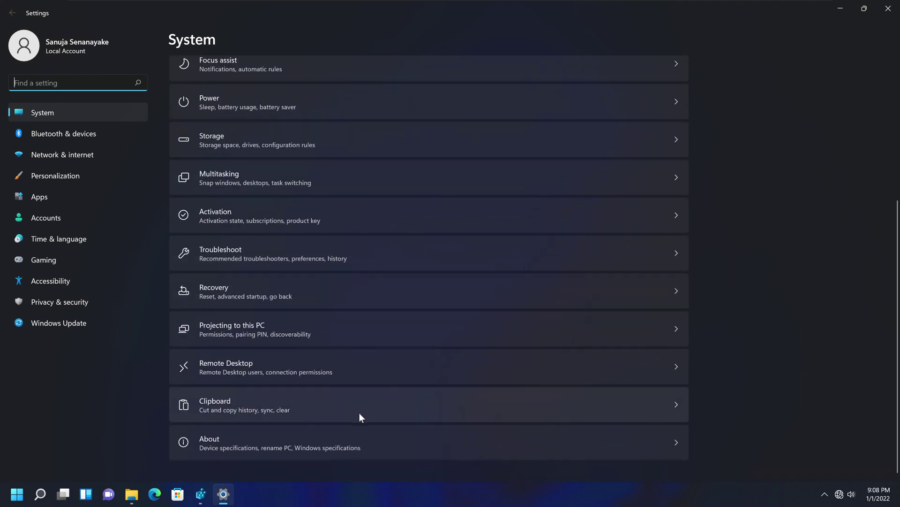
left_click(292, 449)
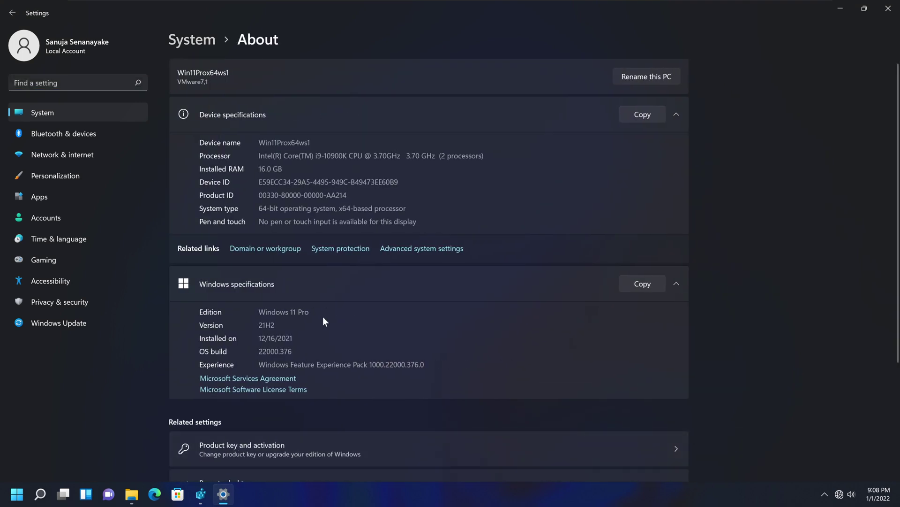
scroll(328, 324, "down", 4)
scroll(328, 324, "up", 4)
mouse_move(360, 3)
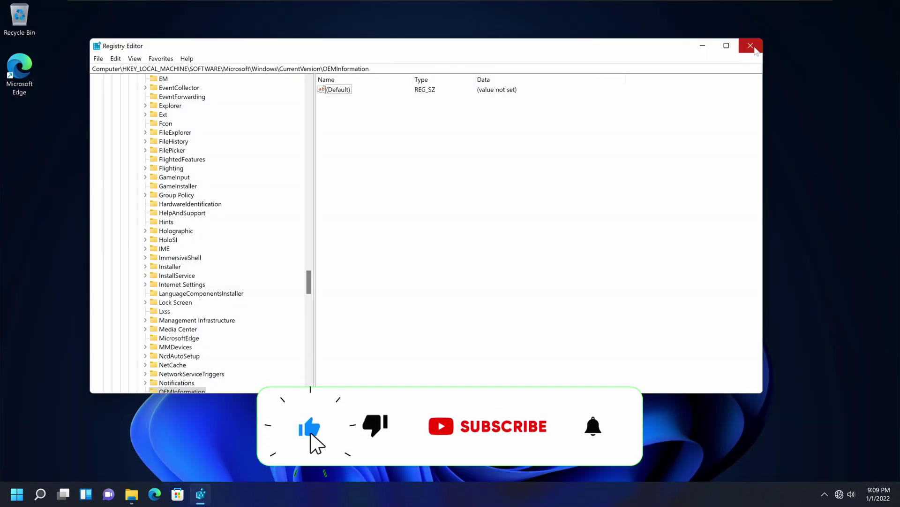
left_click(752, 46)
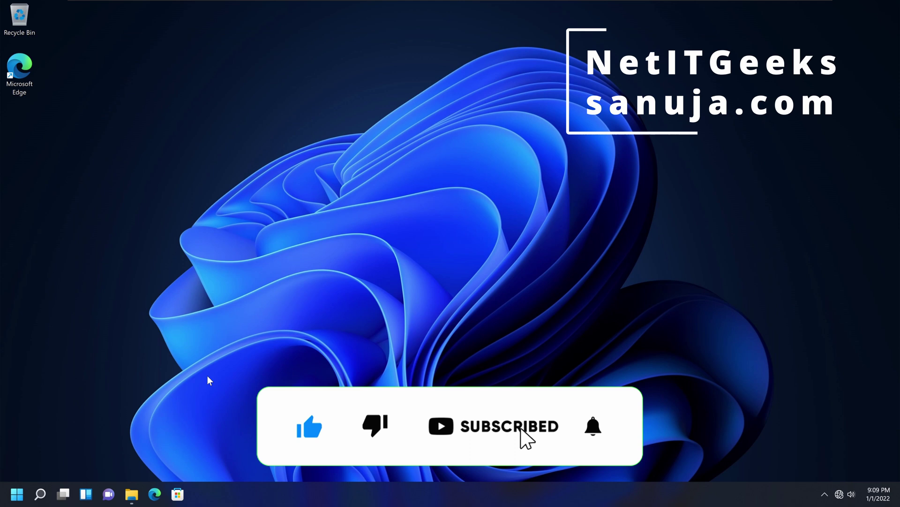